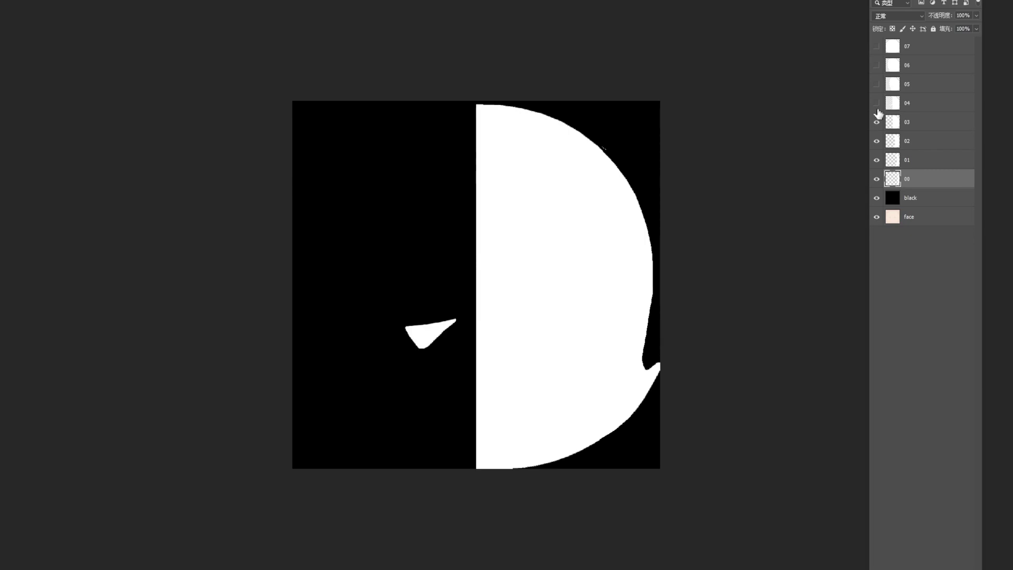
Show the hidden mask layers in sequence up to layer 07
click(877, 84)
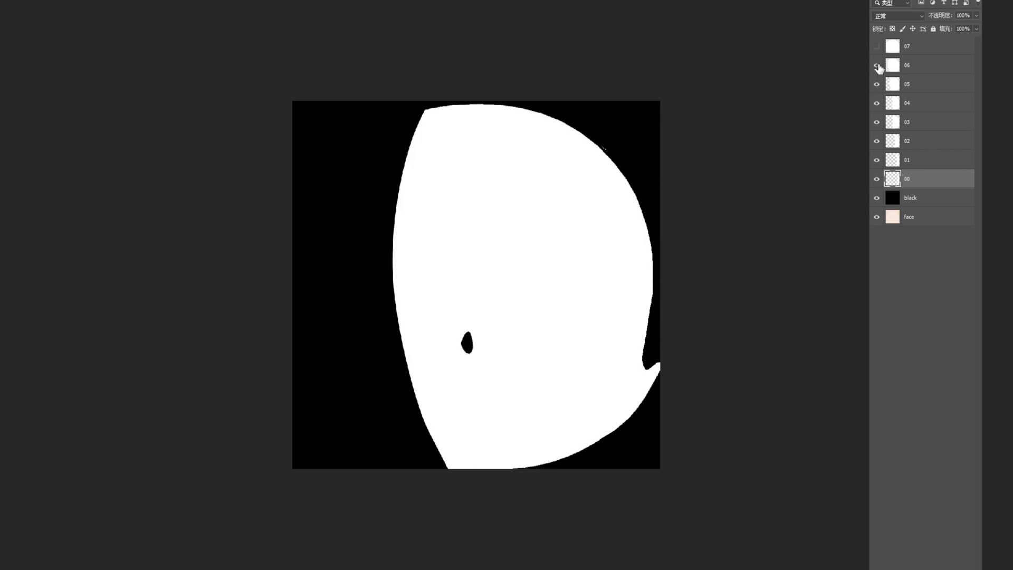
click(877, 65)
click(877, 46)
Lower the opacity of layers 07, 06 and 05 one after another, setting layer 07 to 20%
click(920, 50)
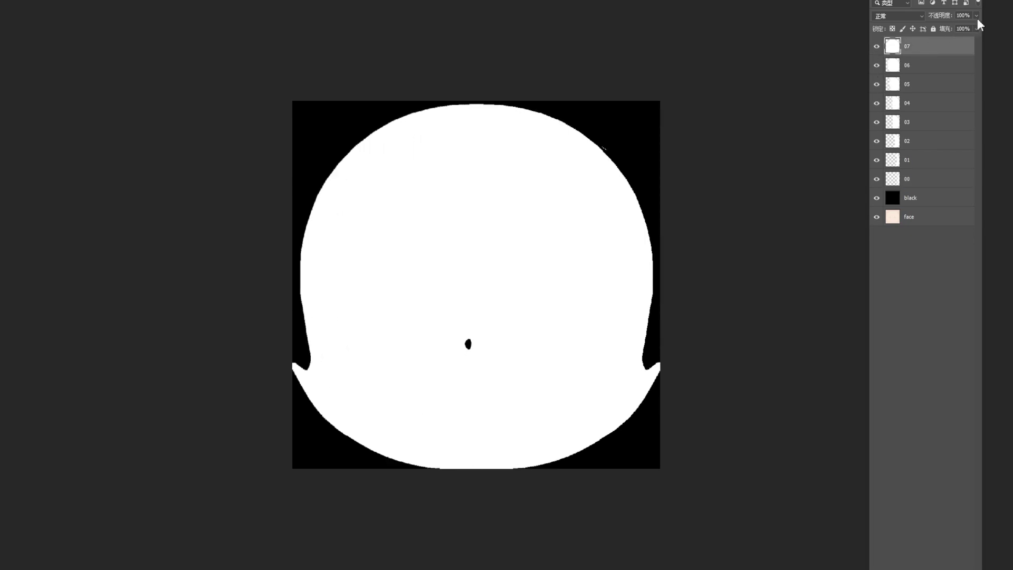
drag(954, 28, 939, 25)
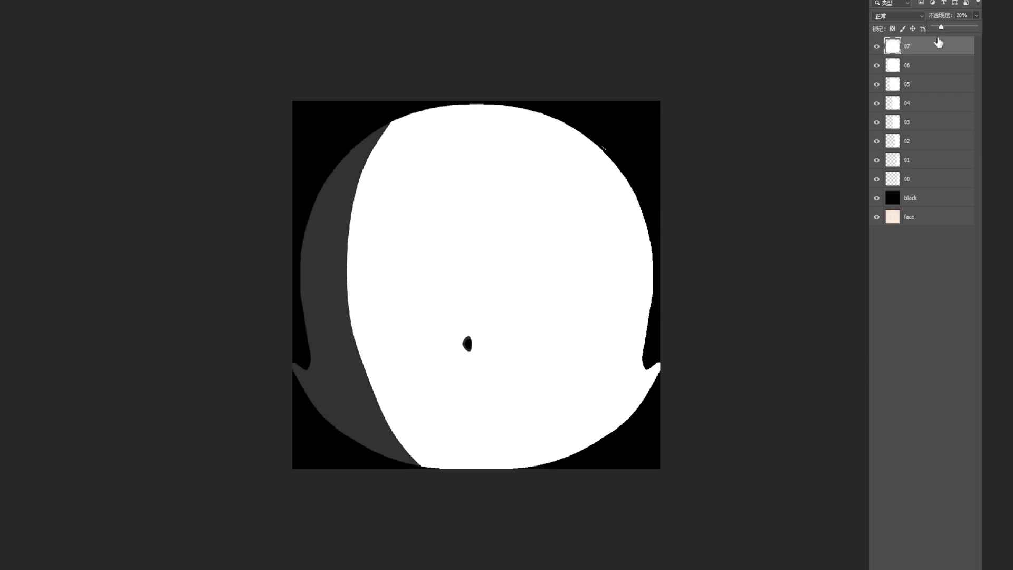
click(932, 66)
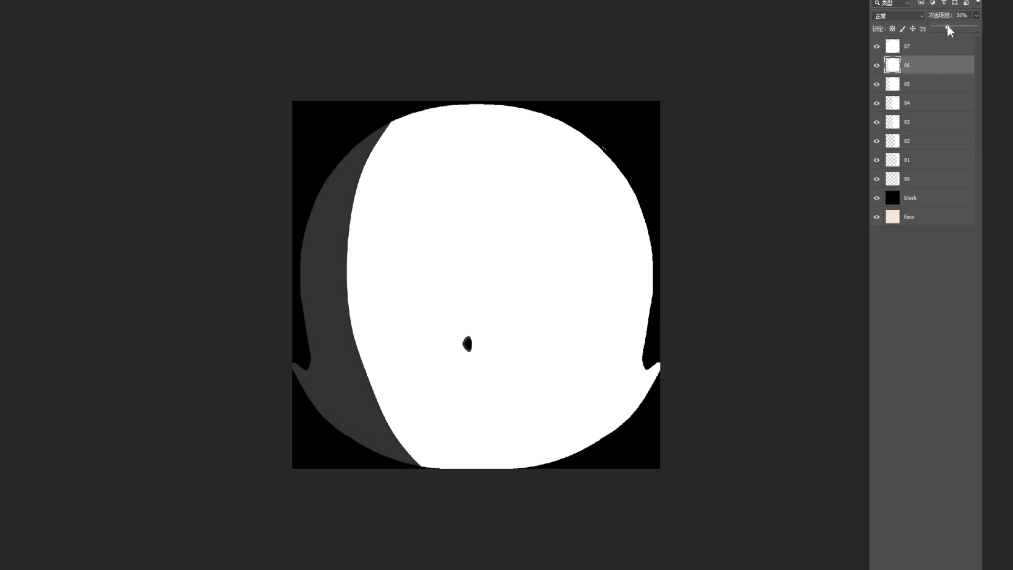
drag(947, 25, 944, 25)
click(938, 82)
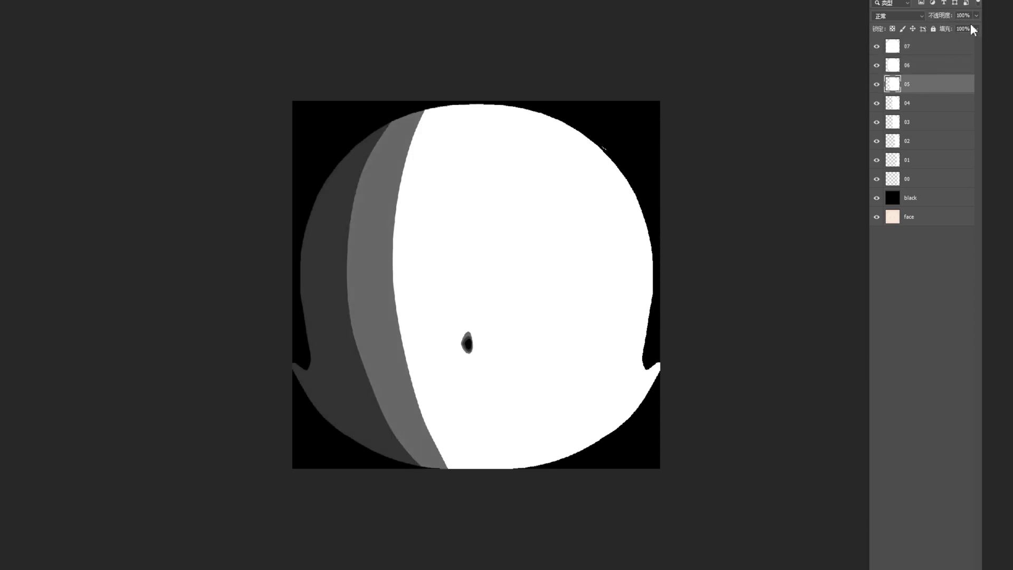
click(943, 27)
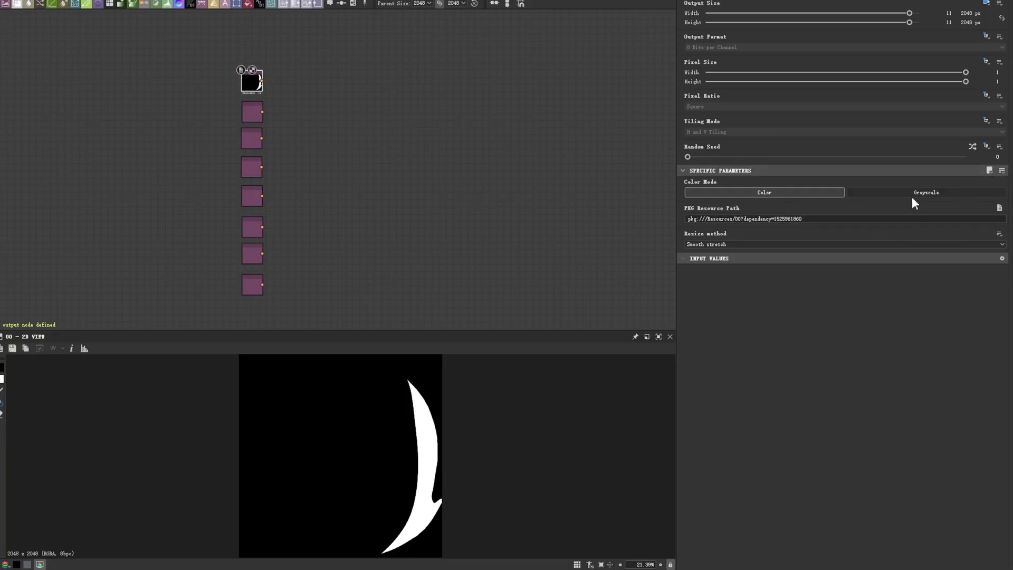
Set the color mode of all eight bitmap nodes, 00 to 07, to Grayscale
click(914, 194)
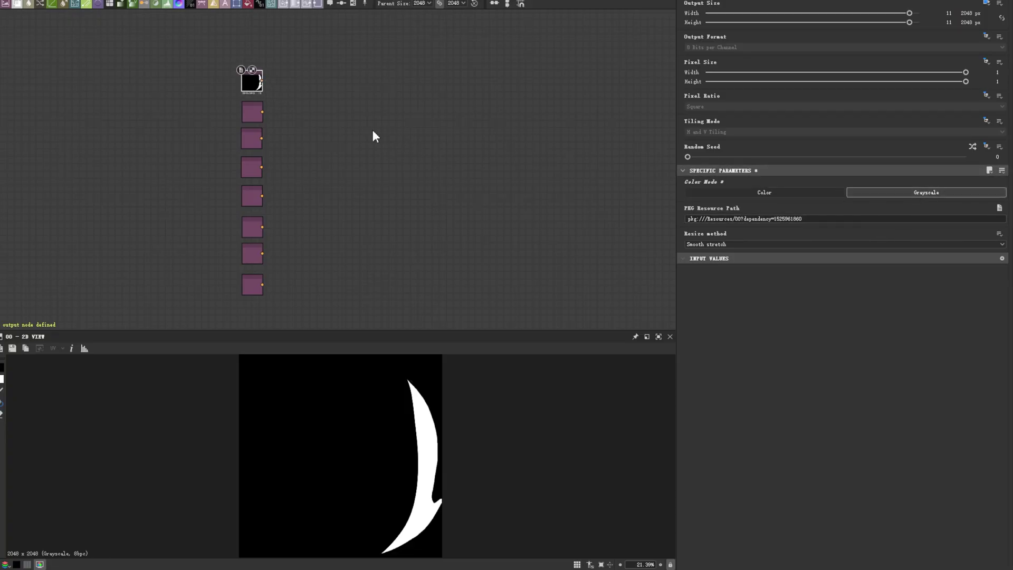
click(866, 192)
click(876, 192)
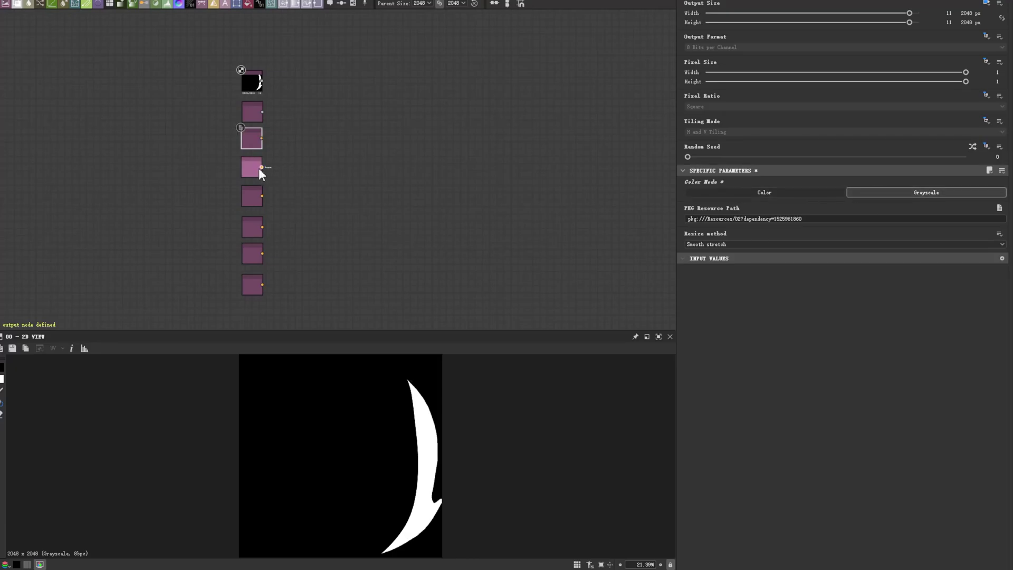
click(870, 193)
click(253, 228)
click(252, 254)
click(252, 284)
click(911, 193)
Add a Blend node in Subtract mode with the first bitmap as foreground and the second bitmap as background
scroll(306, 168, up, 4)
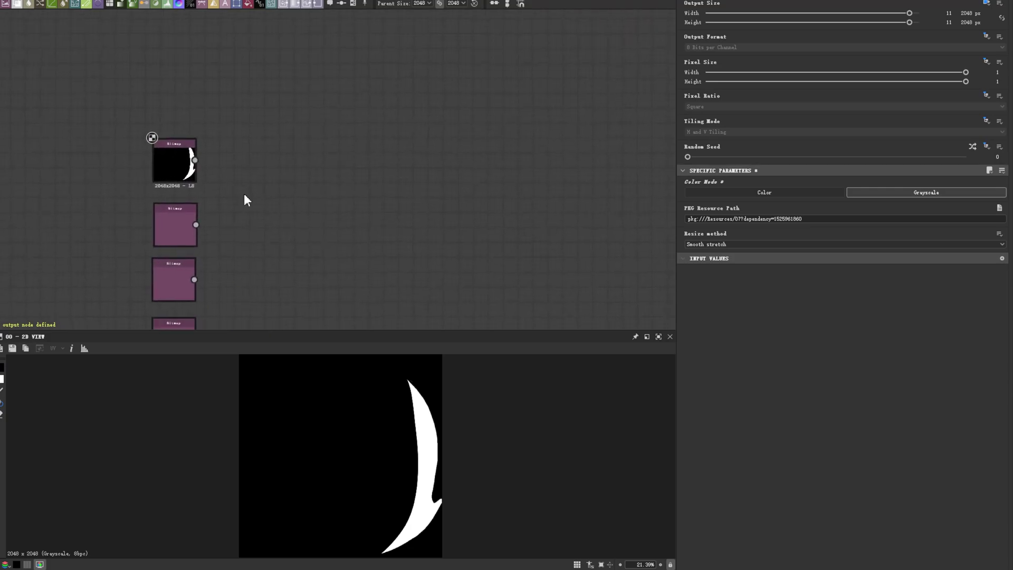
scroll(270, 182, up, 2)
key(space)
text(blend)
key(Return)
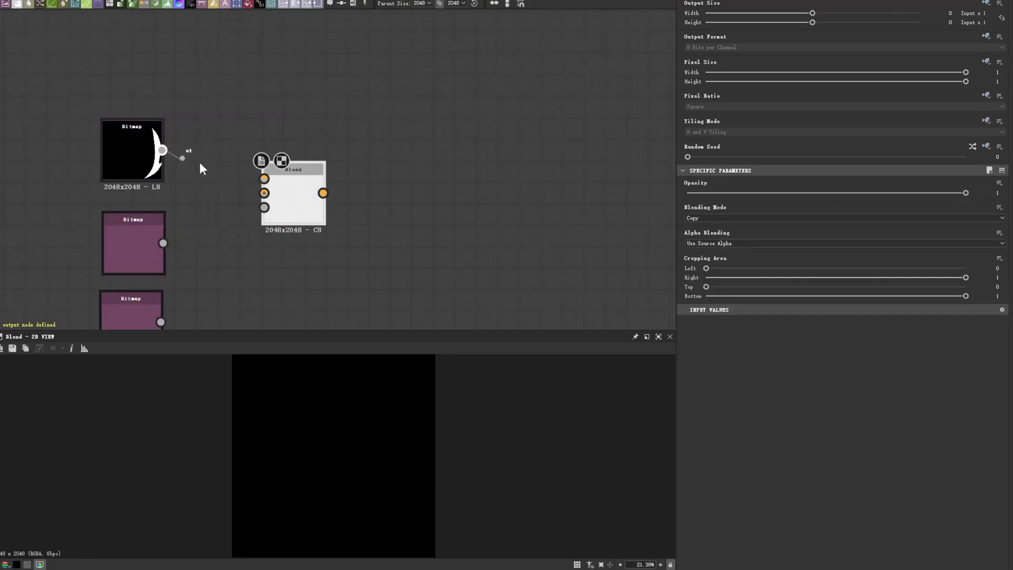
drag(162, 150, 265, 178)
drag(163, 243, 286, 208)
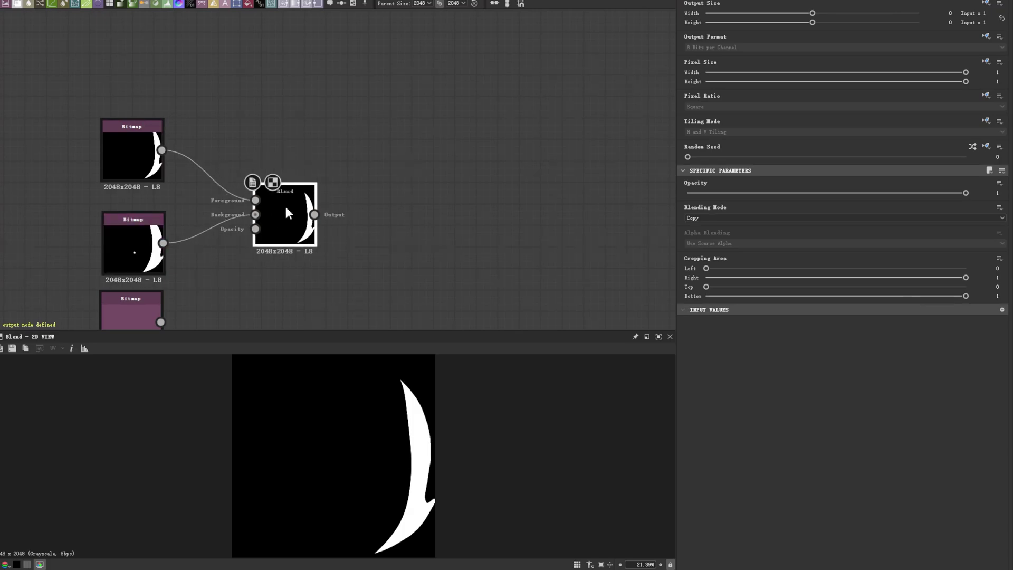
click(862, 220)
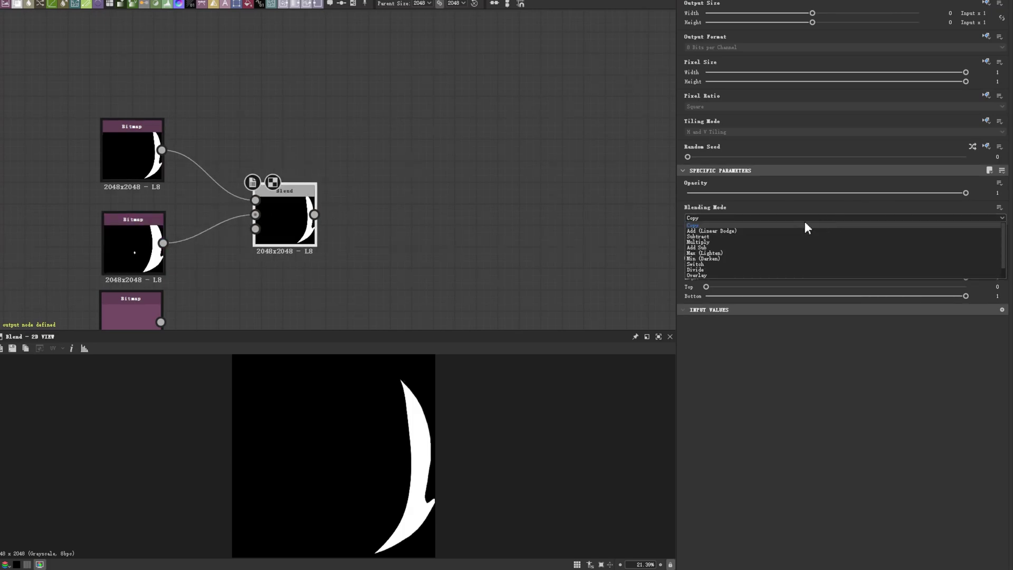
click(707, 235)
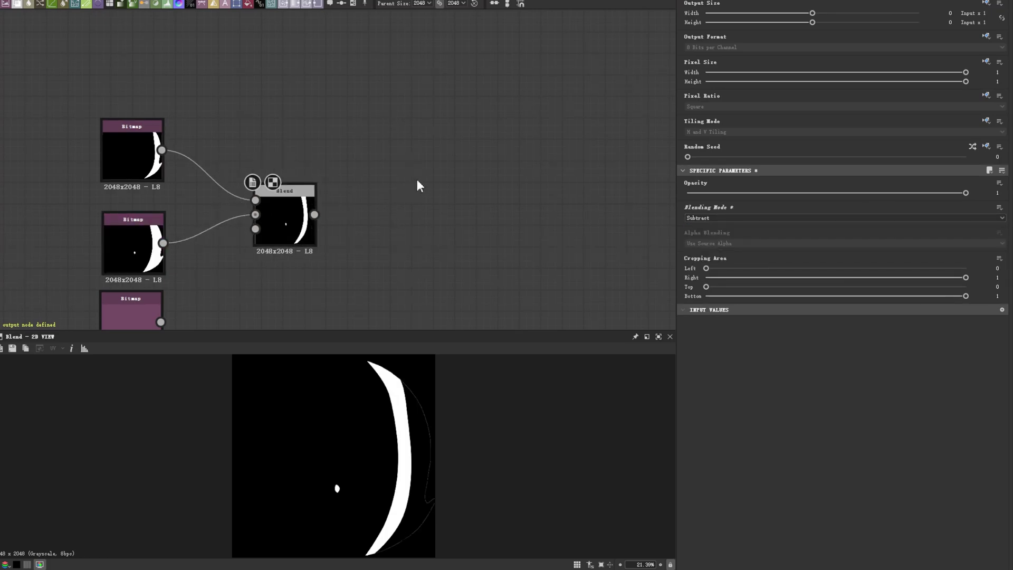
Add a Non Uniform Blur Grayscale node fed by the first bitmap, with the Blend as blur map, Samples 16 and Blades 9
key(space)
text(uni)
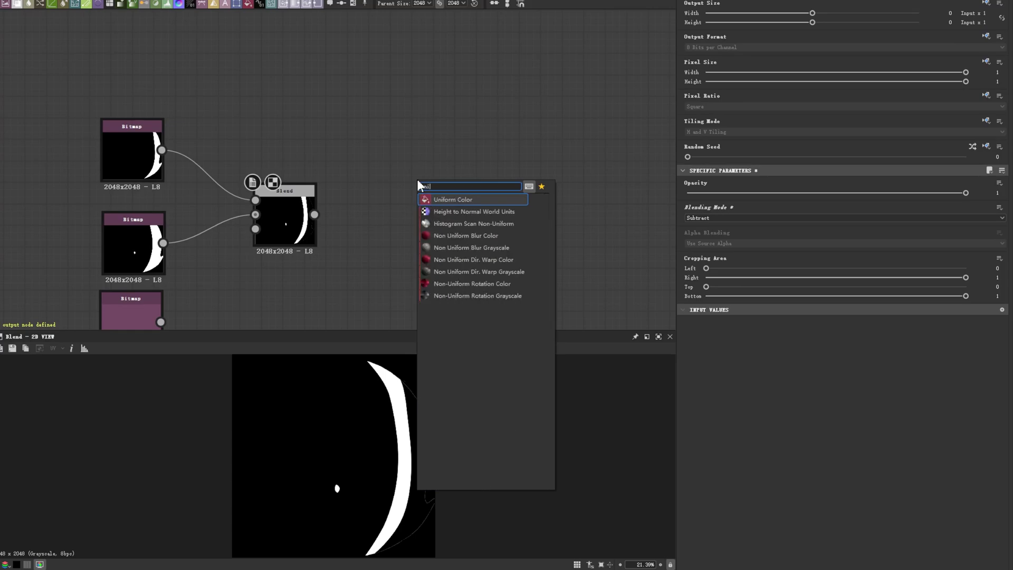
key(Down)
key(Down)
key(Down)
key(Down)
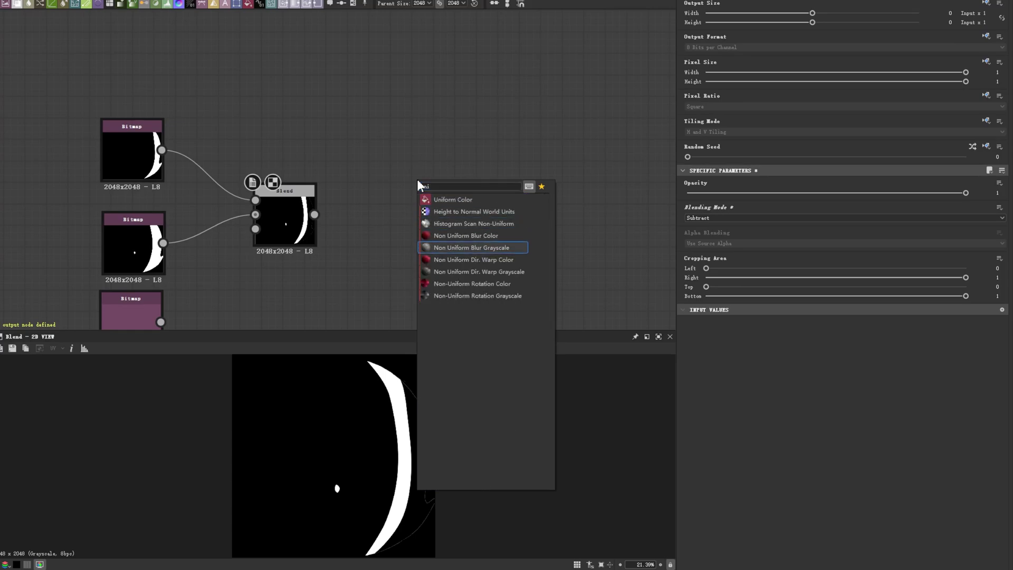
key(Return)
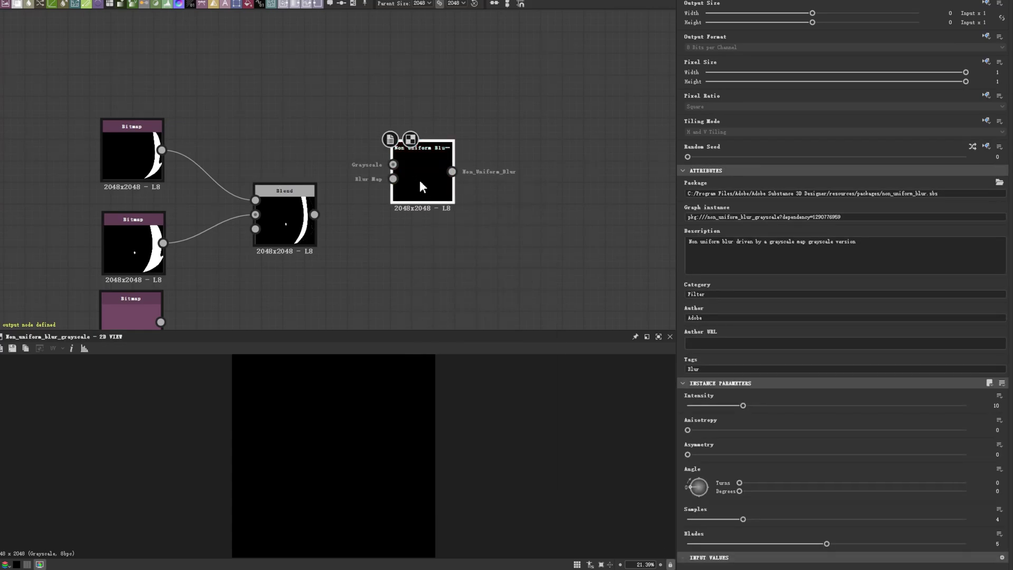
drag(315, 215, 418, 202)
drag(754, 520, 966, 519)
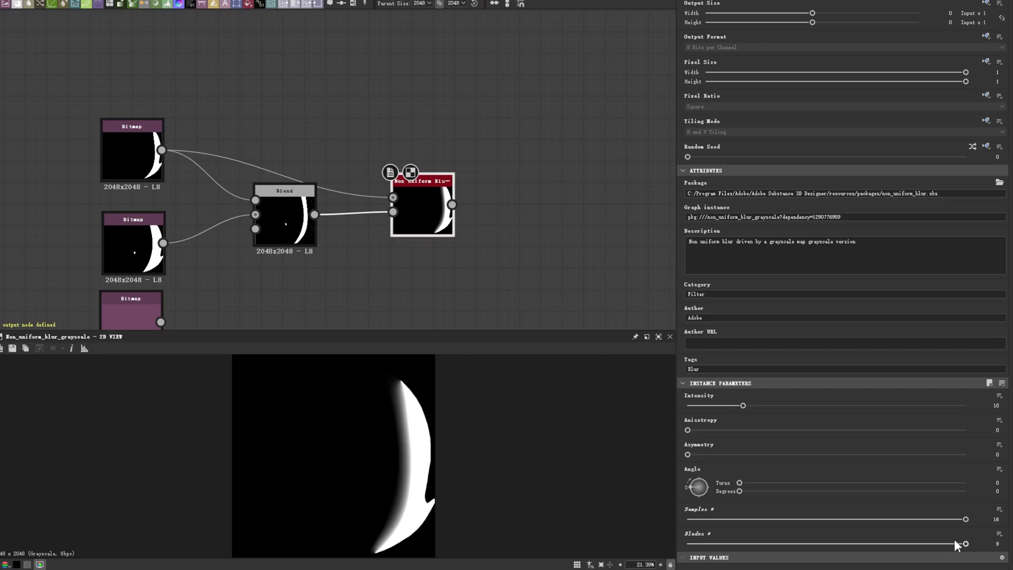
Duplicate the Blend and Non Uniform Blur pair below the original and wire the second bitmap into its foreground and grayscale inputs
middle_drag(389, 244, 401, 160)
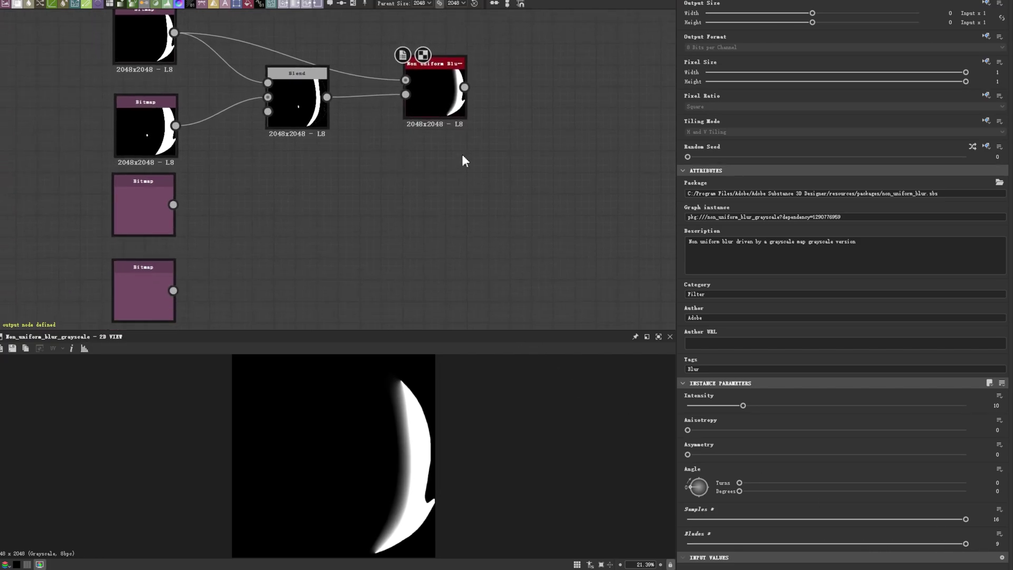
drag(422, 127, 262, 64)
key(ctrl+d)
drag(312, 182, 267, 183)
drag(176, 125, 436, 210)
click(472, 203)
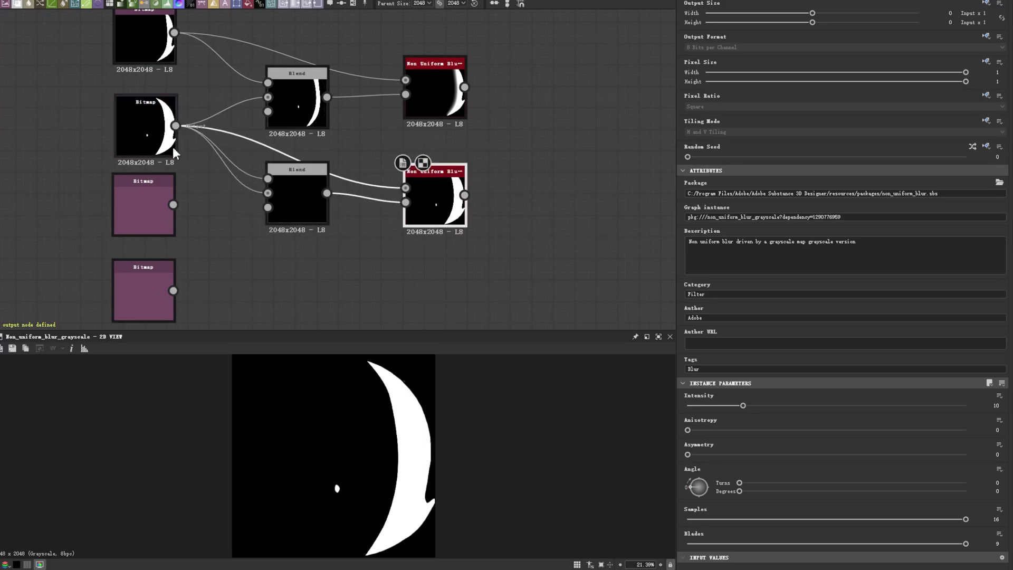
drag(276, 192, 296, 202)
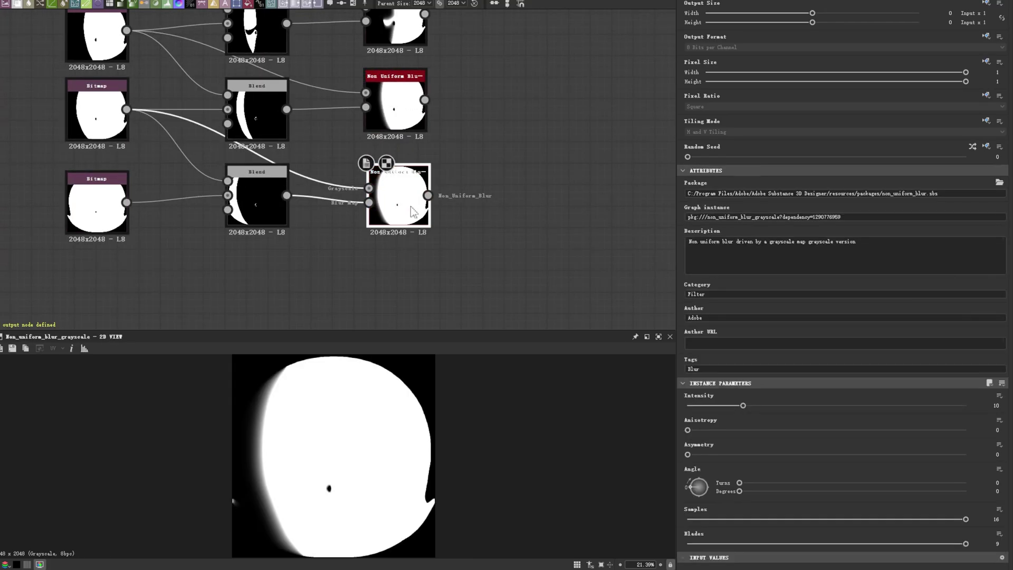
Add a Blend node beside the blur column with the second blur as foreground and the first blur as background
scroll(403, 199, down, 5)
middle_drag(486, 118, 369, 168)
scroll(342, 102, up, 4)
key(space)
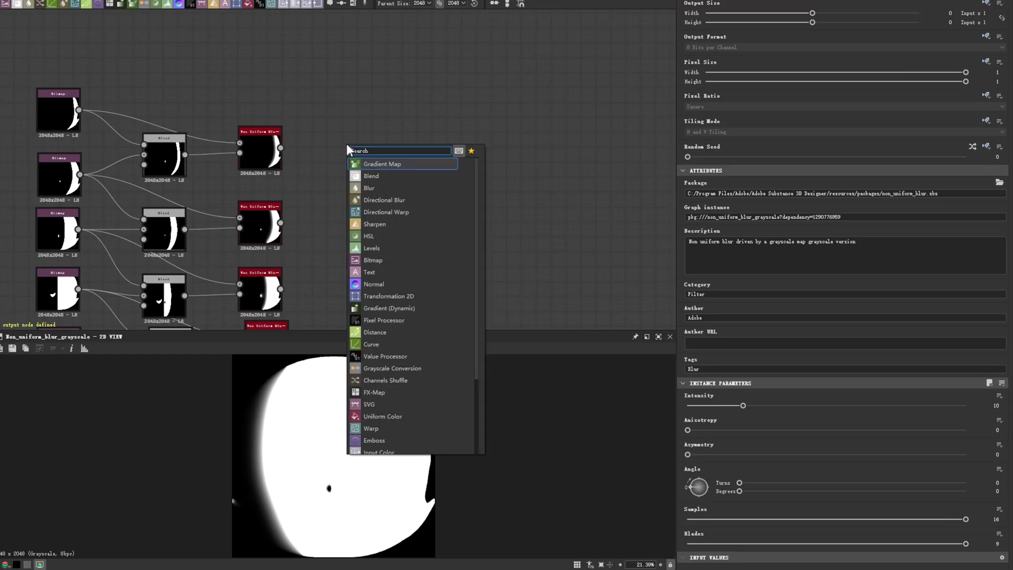
text(bl)
key(Return)
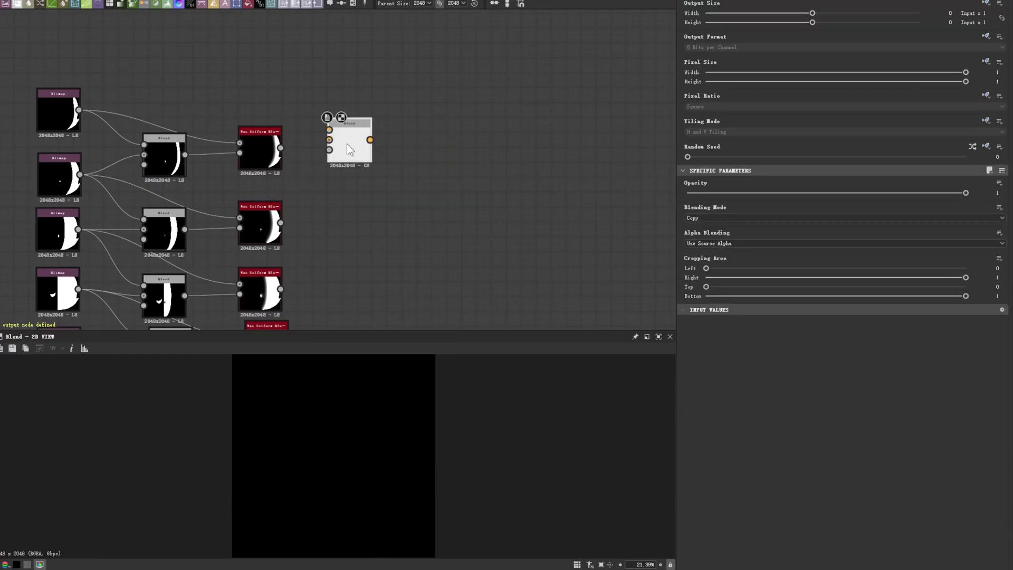
scroll(323, 207, up, 2)
scroll(293, 216, down, 1)
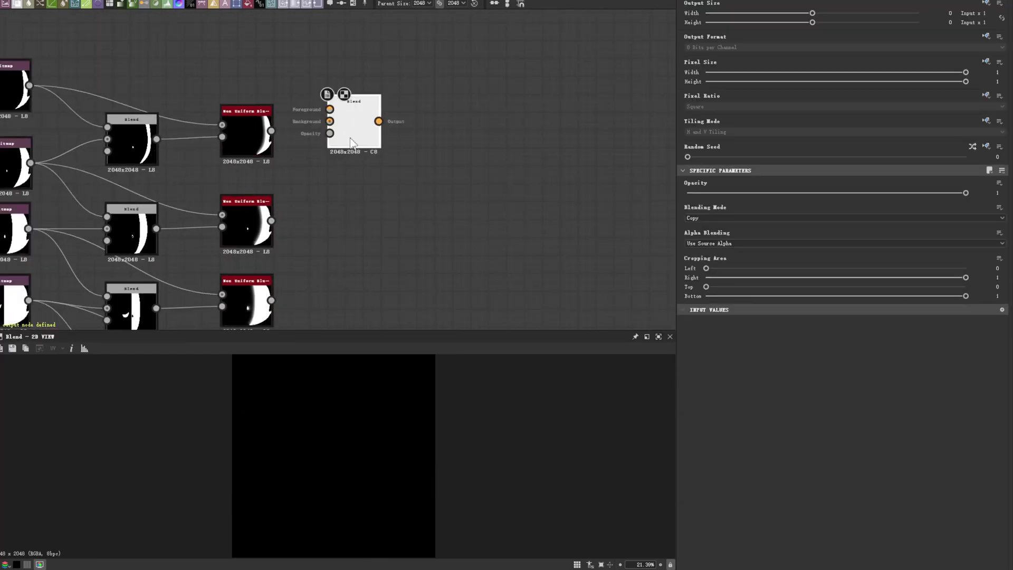
drag(352, 127, 374, 202)
drag(272, 221, 347, 182)
drag(271, 131, 355, 213)
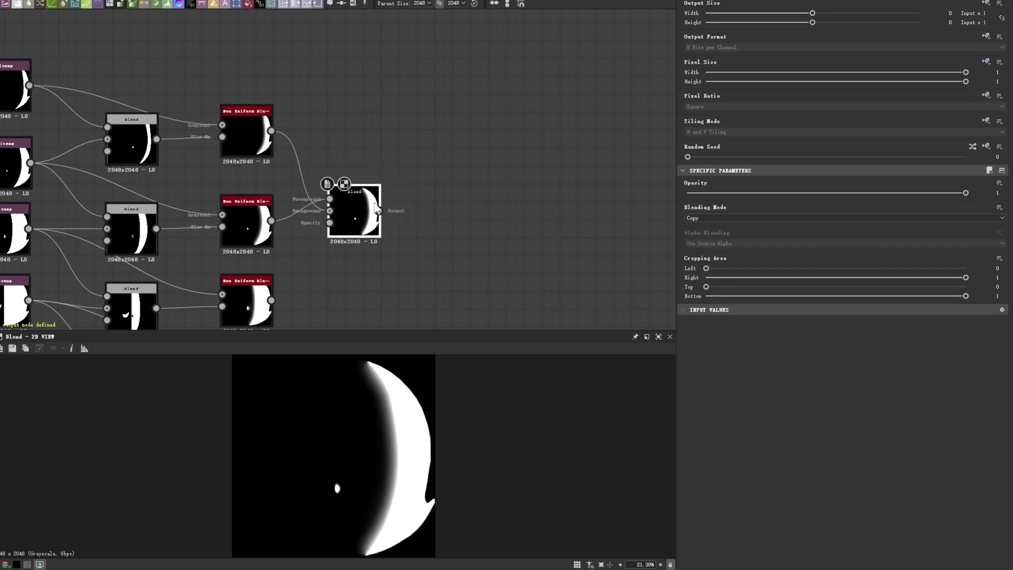
Set the opacity of the Blend node that combines the first two blurs to 0.143
scroll(436, 242, down, 5)
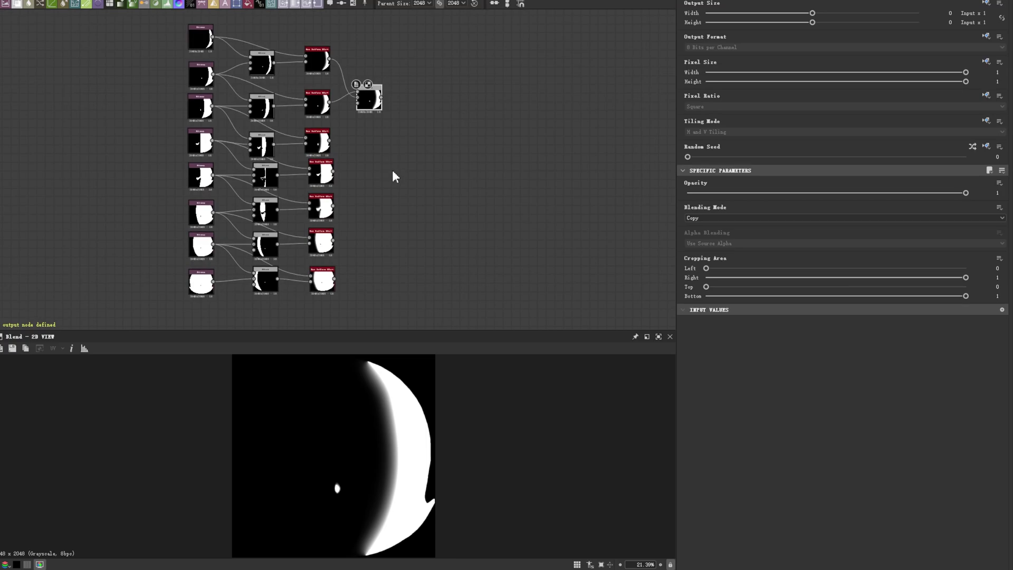
middle_drag(408, 177, 401, 215)
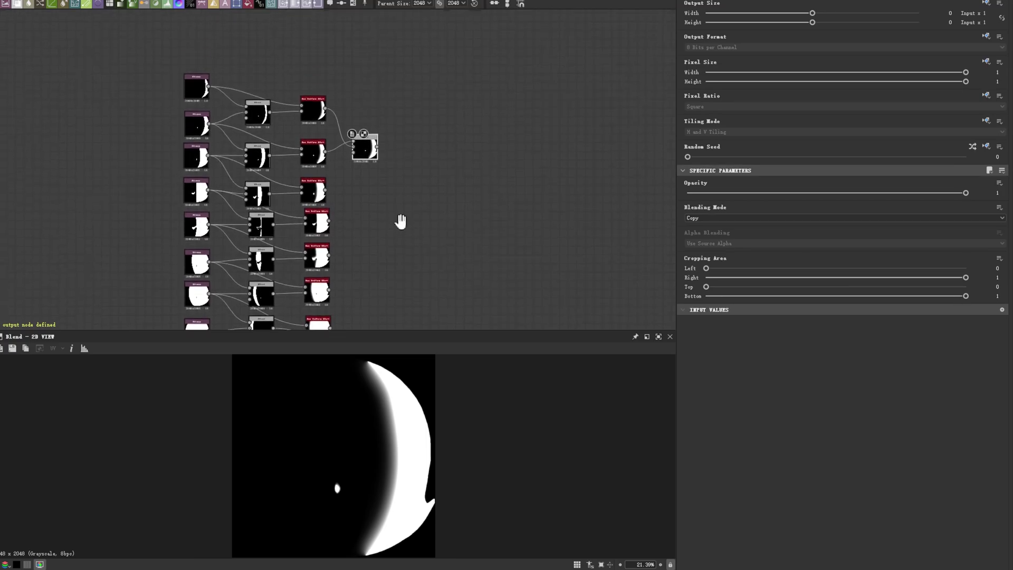
scroll(390, 159, up, 4)
scroll(386, 156, up, 2)
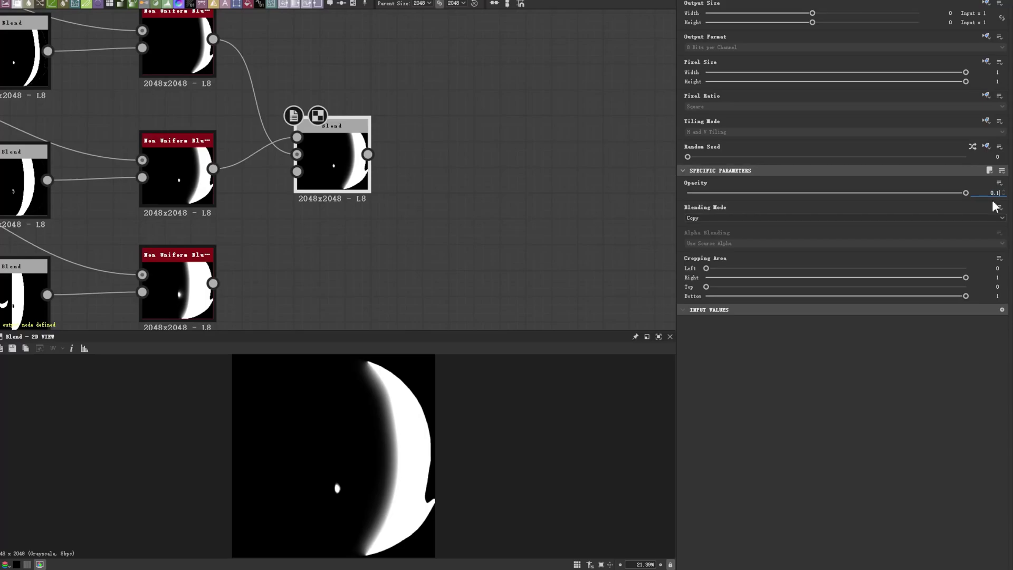
key(Return)
Duplicate the combining Blend node below, feeding it the previous Blend as background and the next blur as foreground
middle_drag(380, 239, 394, 174)
drag(427, 166, 320, 89)
middle_drag(350, 193, 327, 153)
key(ctrl+d)
drag(324, 148, 357, 136)
middle_drag(452, 130, 469, 171)
drag(409, 71, 338, 183)
drag(254, 200, 338, 200)
Continue duplicating the combining Blend down the column and connect each following blur as its foreground
middle_drag(530, 214, 518, 91)
key(ctrl+d)
middle_drag(427, 224, 429, 154)
drag(357, 73, 355, 161)
middle_drag(337, 185, 329, 201)
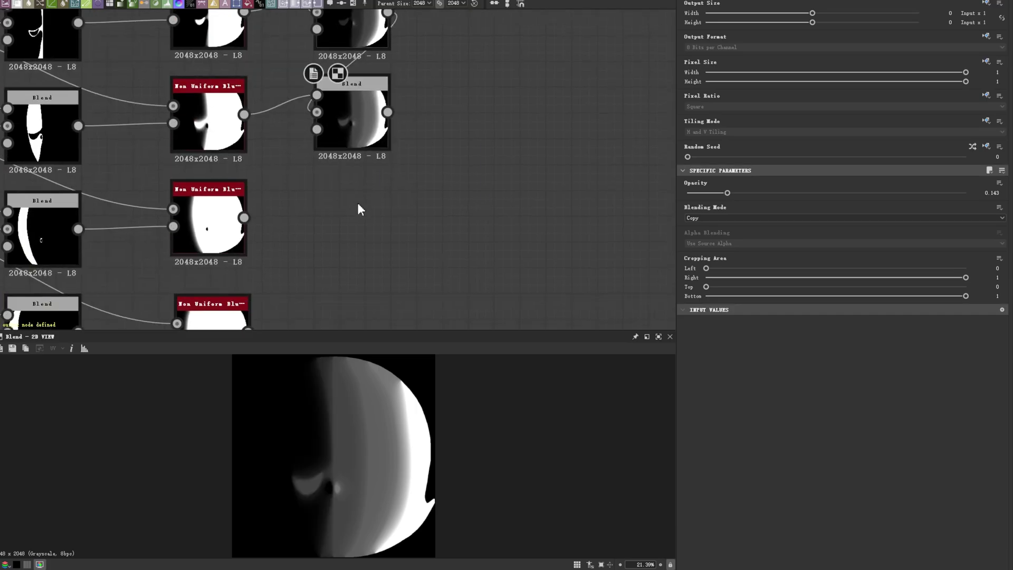
drag(245, 218, 316, 186)
Duplicate the Blend node once more beside the last row and connect the final Non Uniform Blur as its foreground
middle_drag(345, 212, 343, 122)
key(ctrl+d)
drag(343, 122, 343, 251)
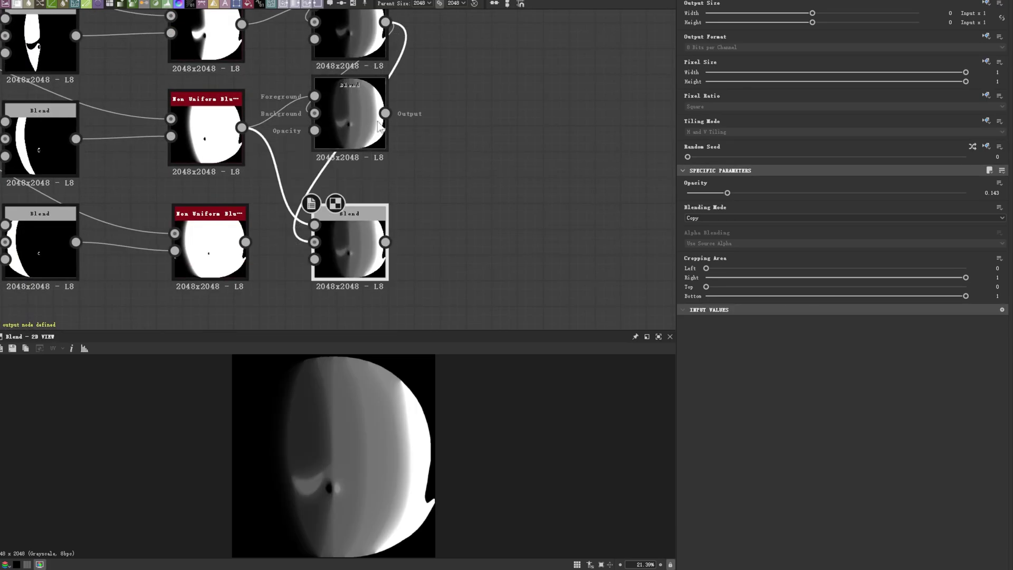
drag(246, 243, 315, 225)
Enlarge the 2D view, fit the final blended gradient in it, and save the image
drag(389, 334, 413, 154)
key(f)
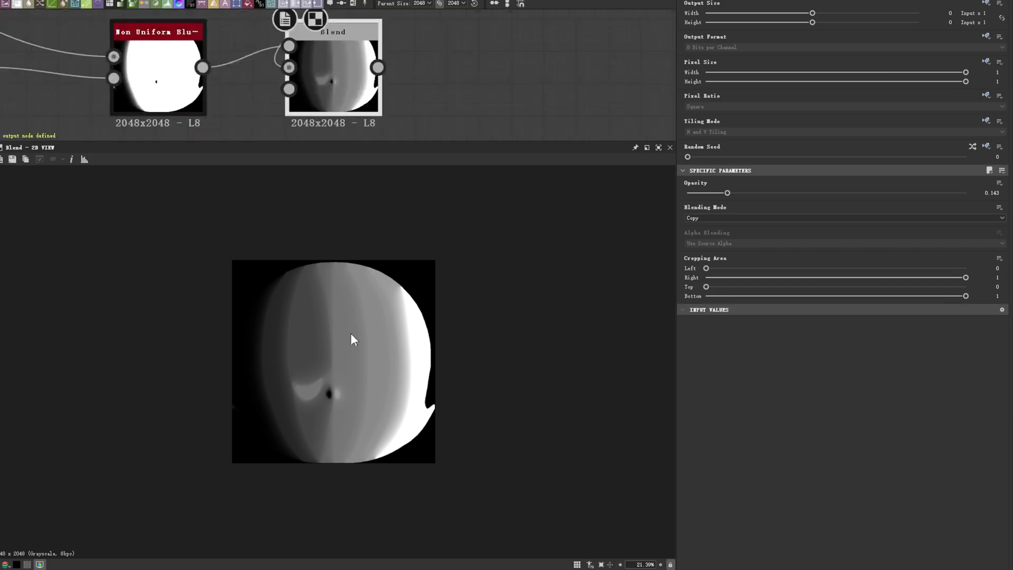
key(f)
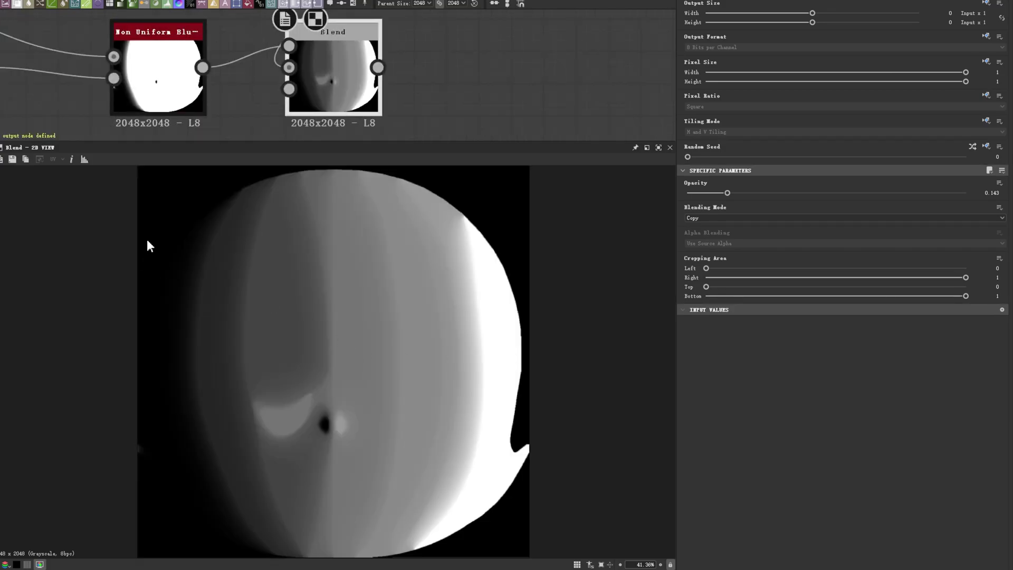
click(12, 159)
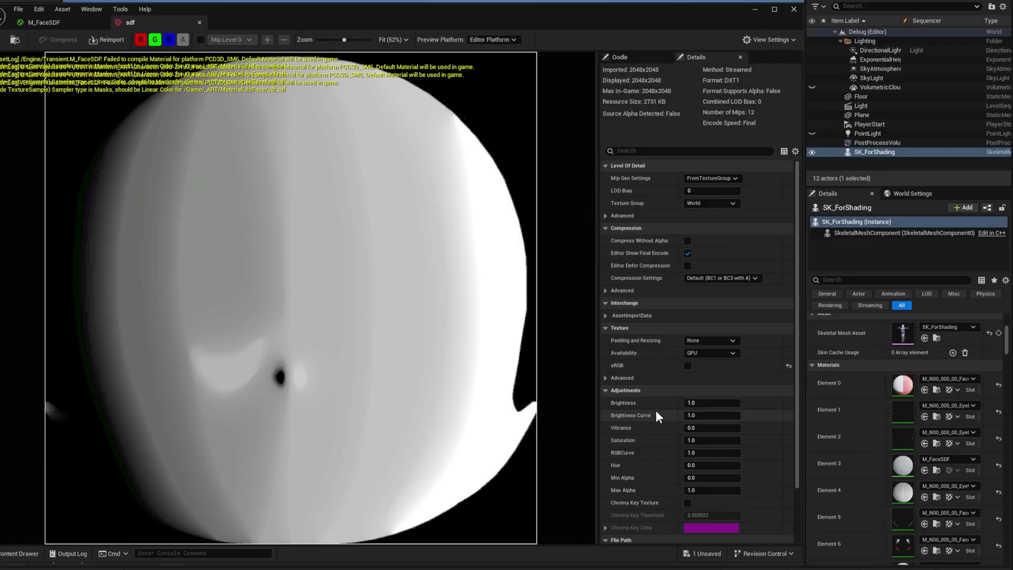
Set the sdf texture's compression to Masks (no sRGB) and return to the M_FaceSDF material
click(722, 278)
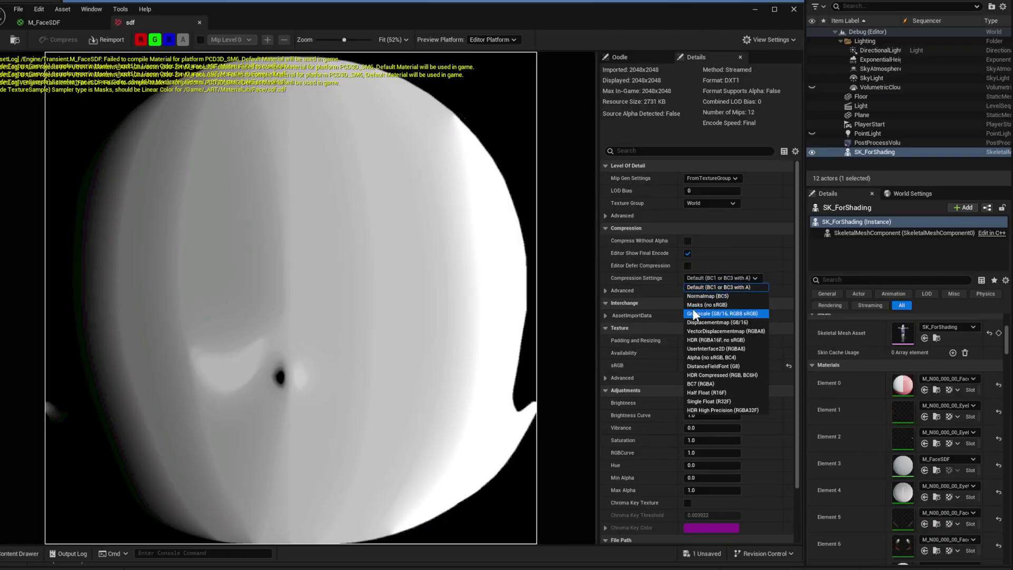
click(703, 305)
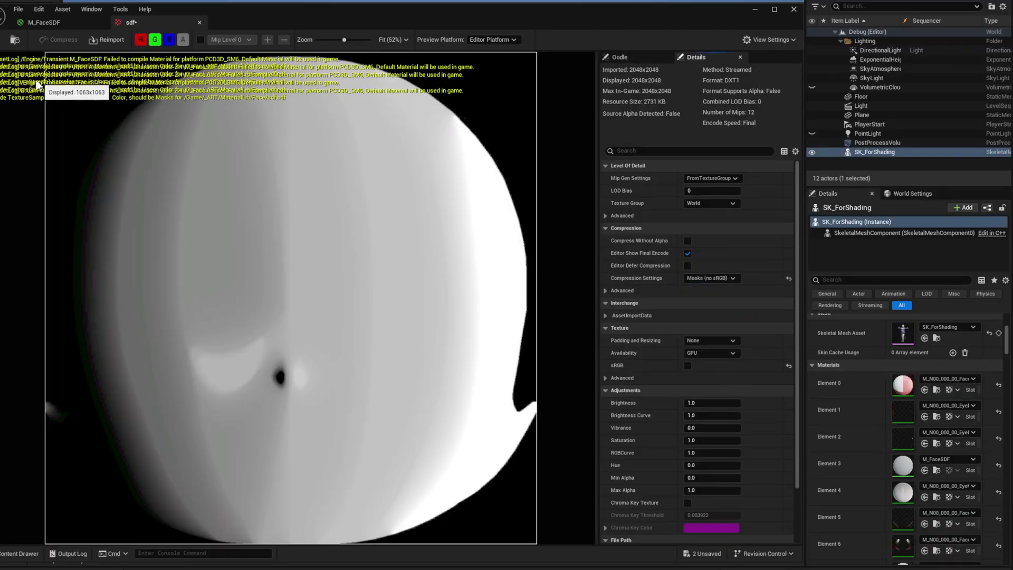
click(43, 22)
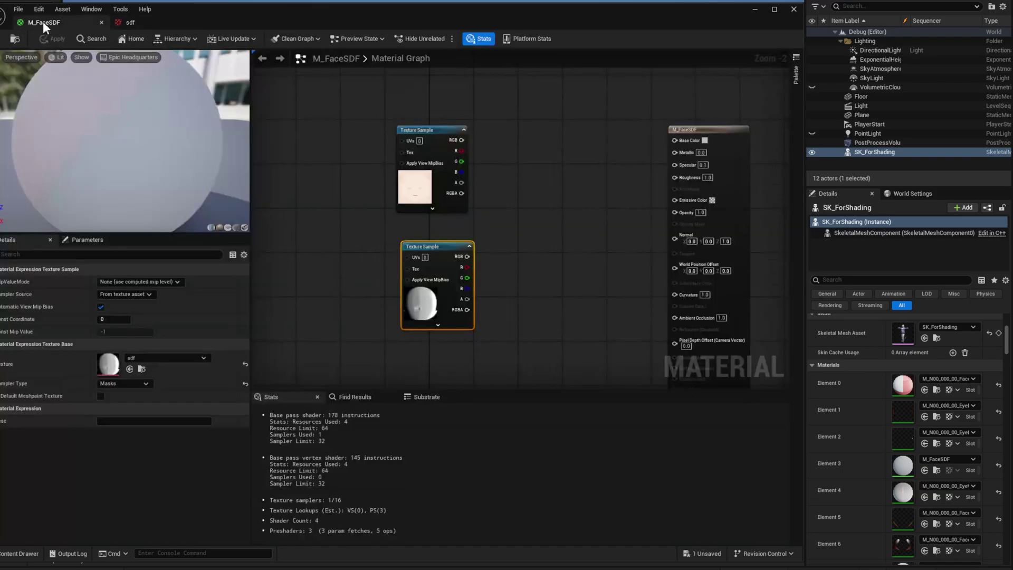
Add a Step node fed by the sdf texture sample's red channel into X and place it beside the sample
click(477, 270)
drag(466, 267, 511, 265)
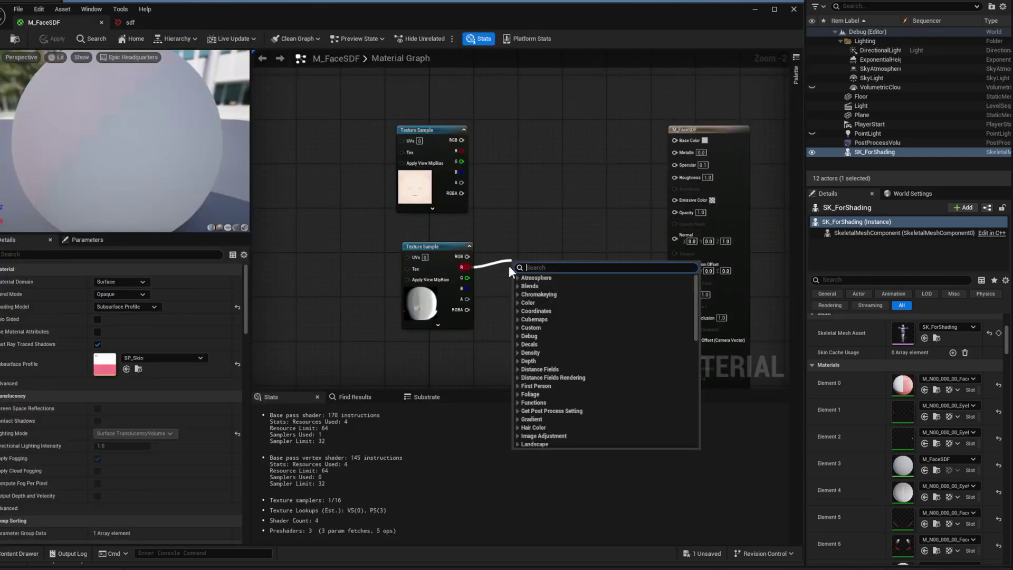
text(ste)
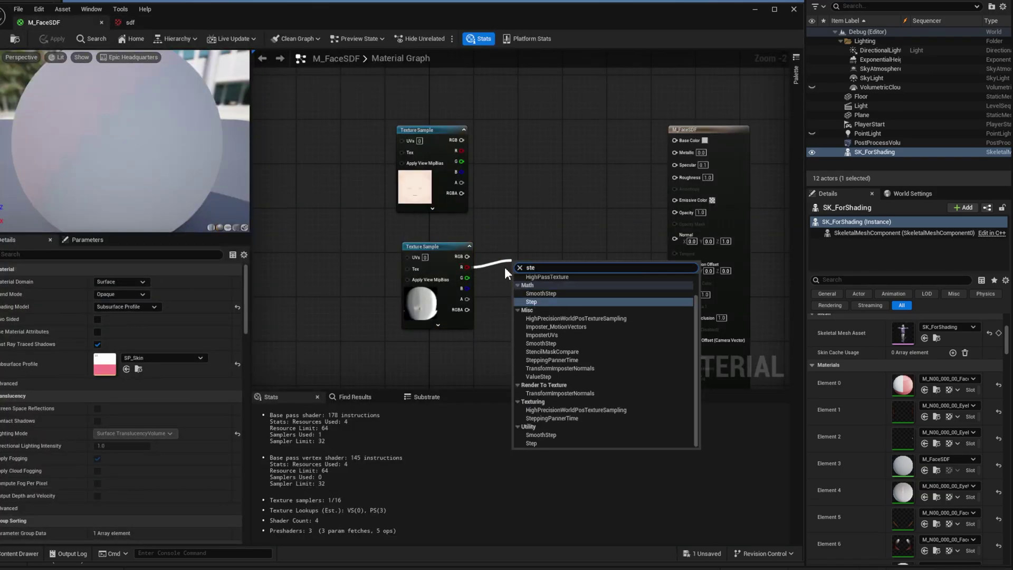
key(Return)
click(504, 275)
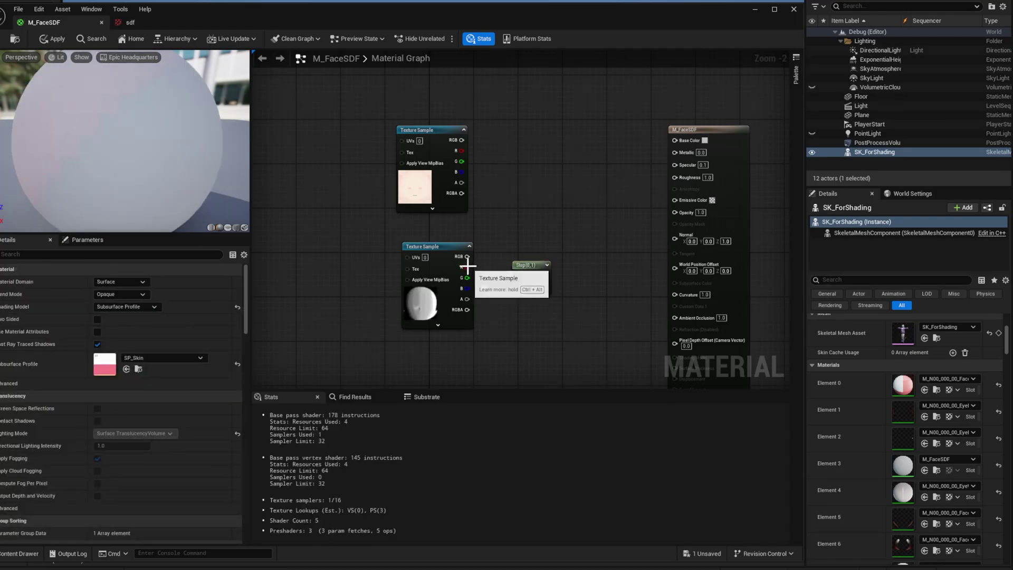
drag(534, 273, 581, 260)
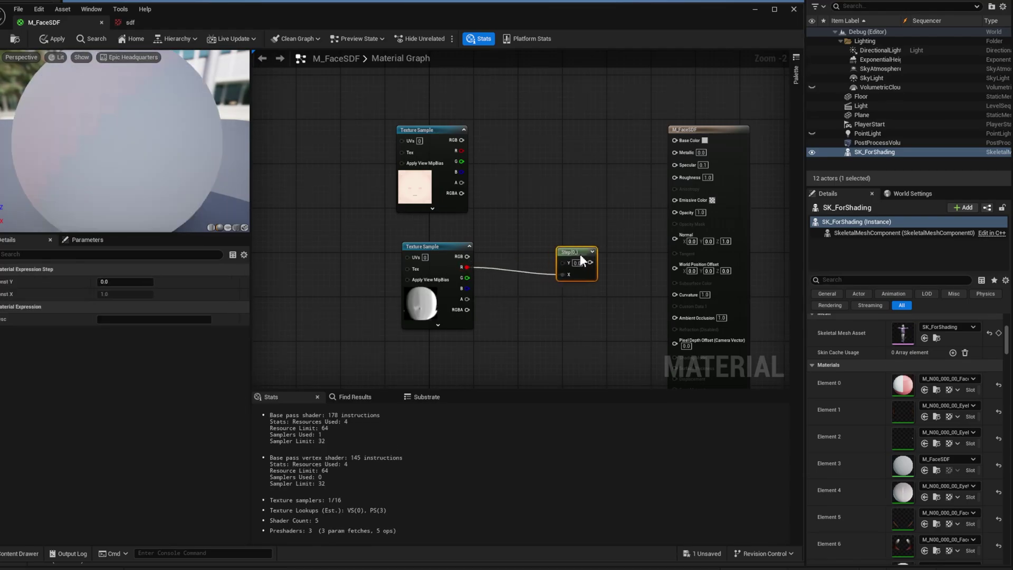
Add Time and Frac nodes feeding the Step's Y input and connect the Step output to Base Color
right_click(509, 227)
text(time)
key(Return)
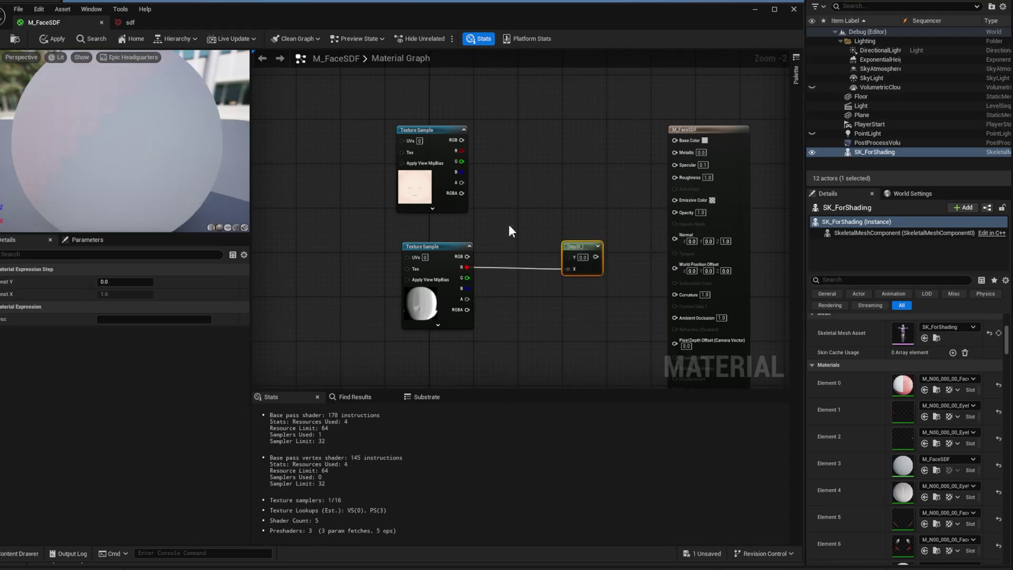
scroll(502, 255, up, 2)
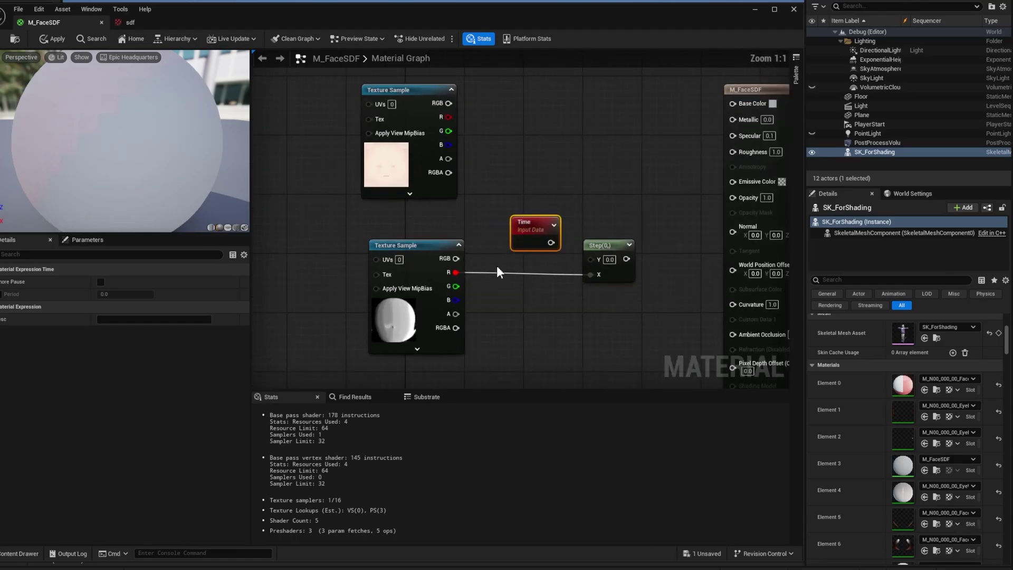
drag(425, 247, 416, 306)
drag(530, 242, 732, 103)
text(fra)
click(515, 270)
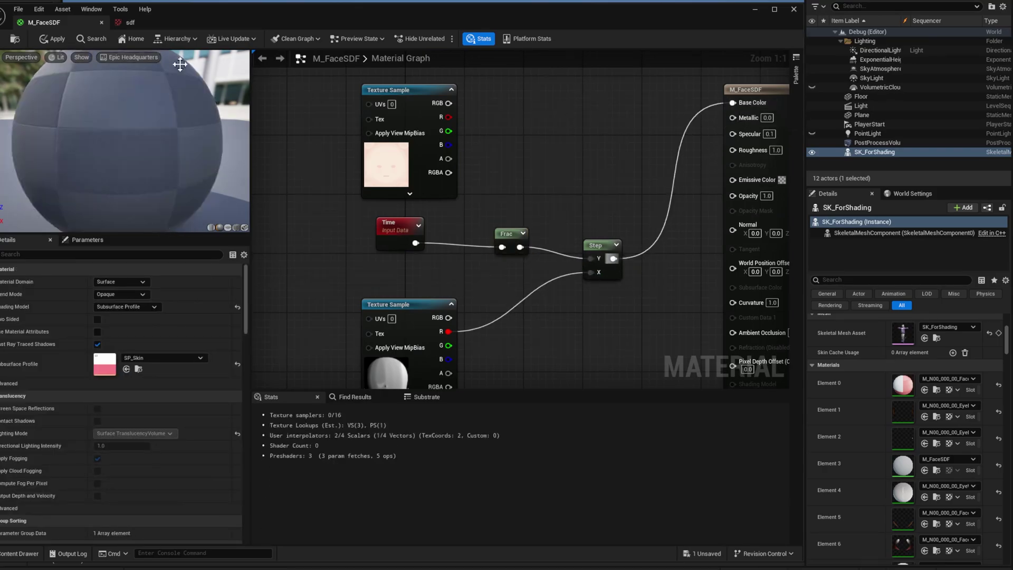
Apply the material and examine the animated shadow threshold on the character's face in the viewport
click(57, 40)
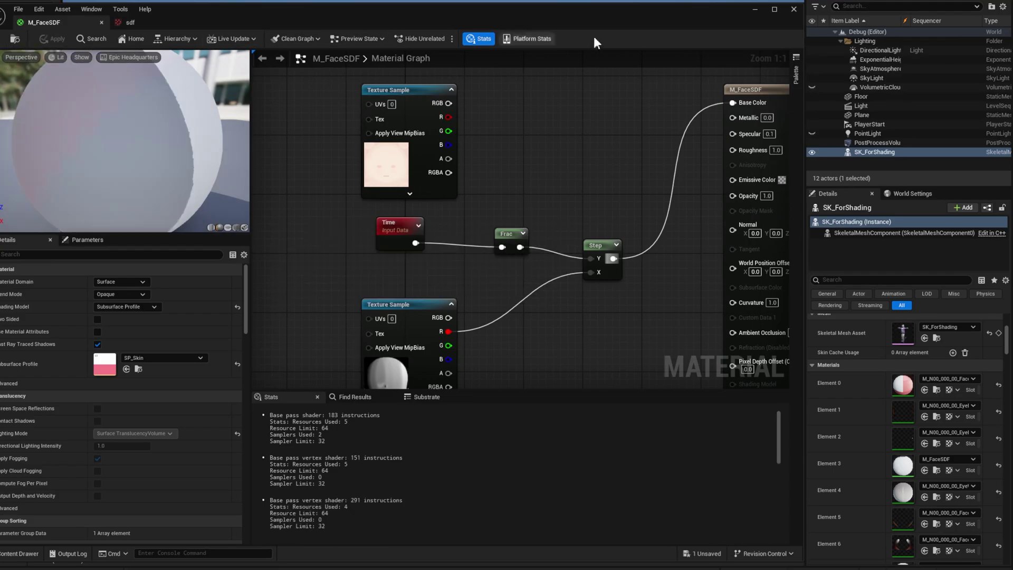
click(755, 10)
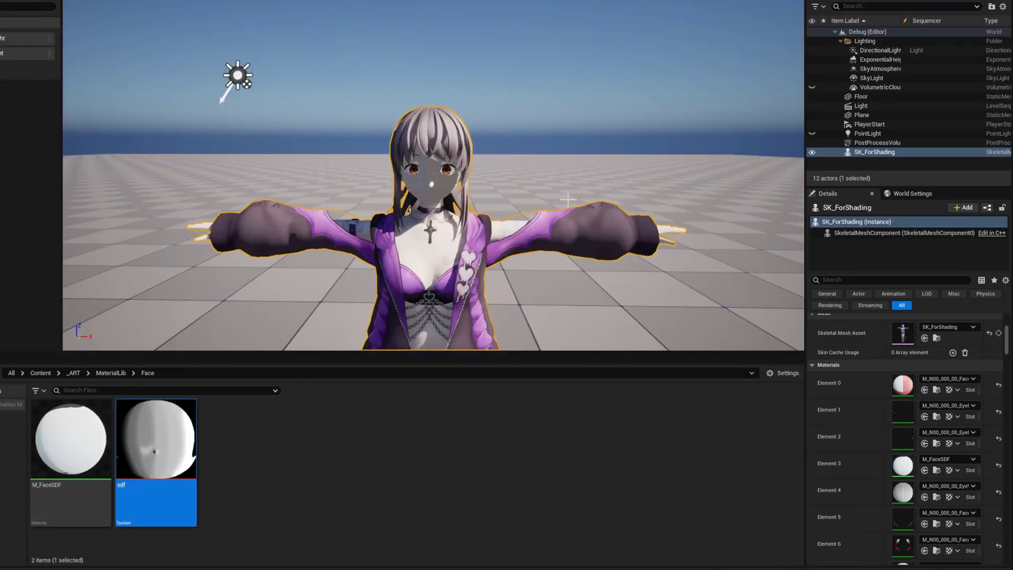
scroll(599, 235, up, 3)
click(723, 436)
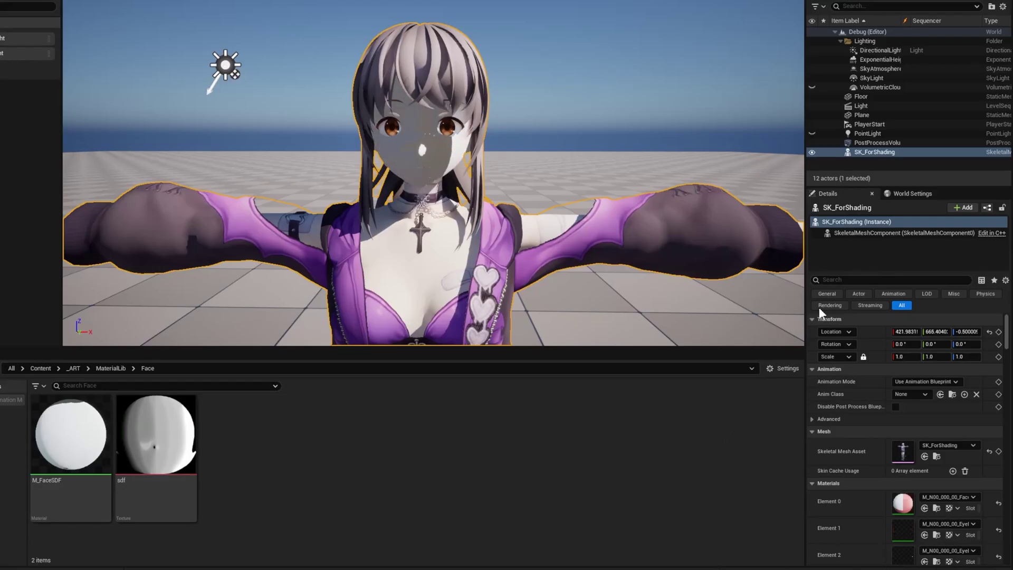
Enable Render CustomDepth Pass on SK_ForShading and set its CustomDepth Stencil Value to 16
click(840, 279)
text(cus)
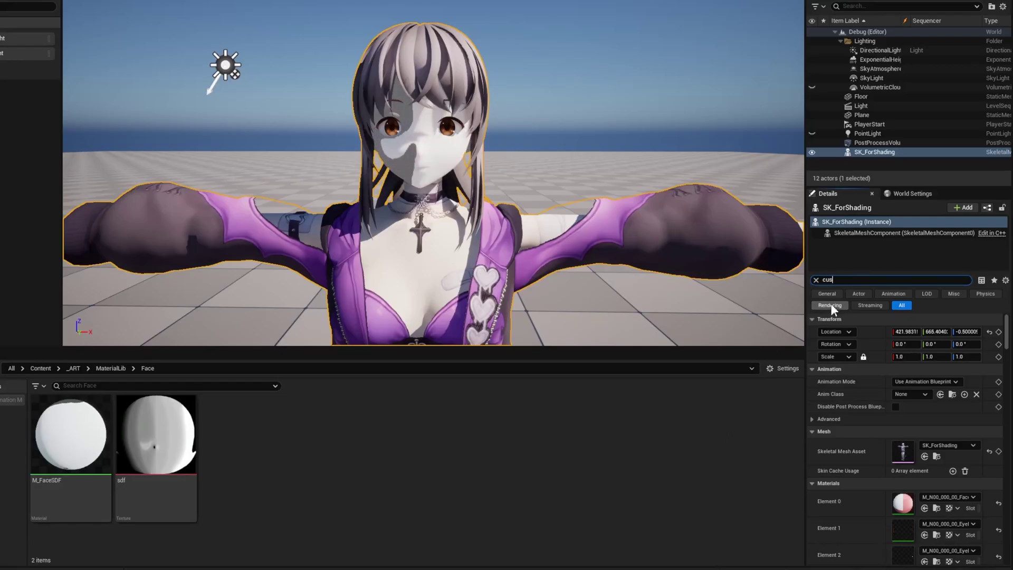
click(898, 432)
click(920, 444)
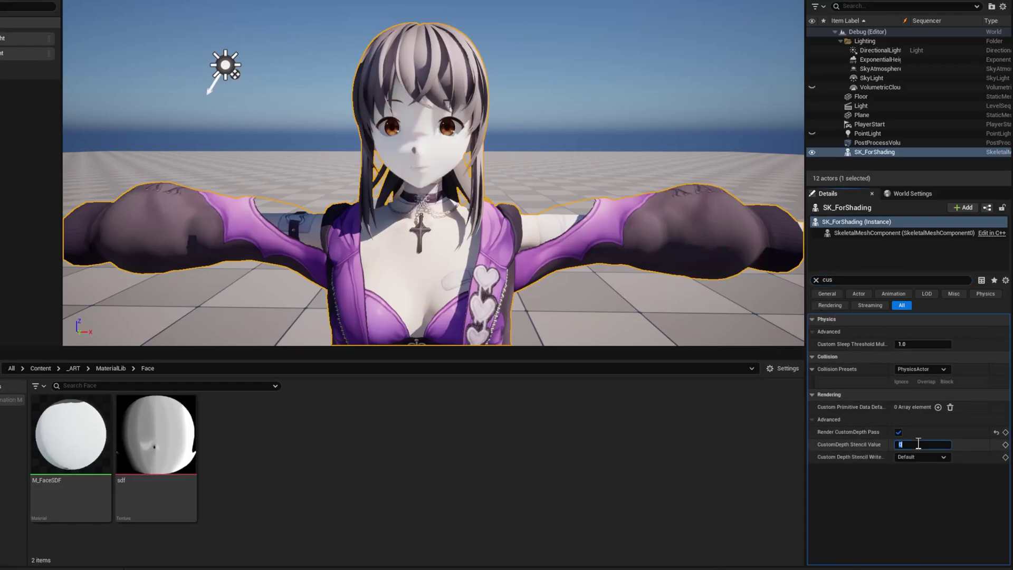
text(16)
key(Return)
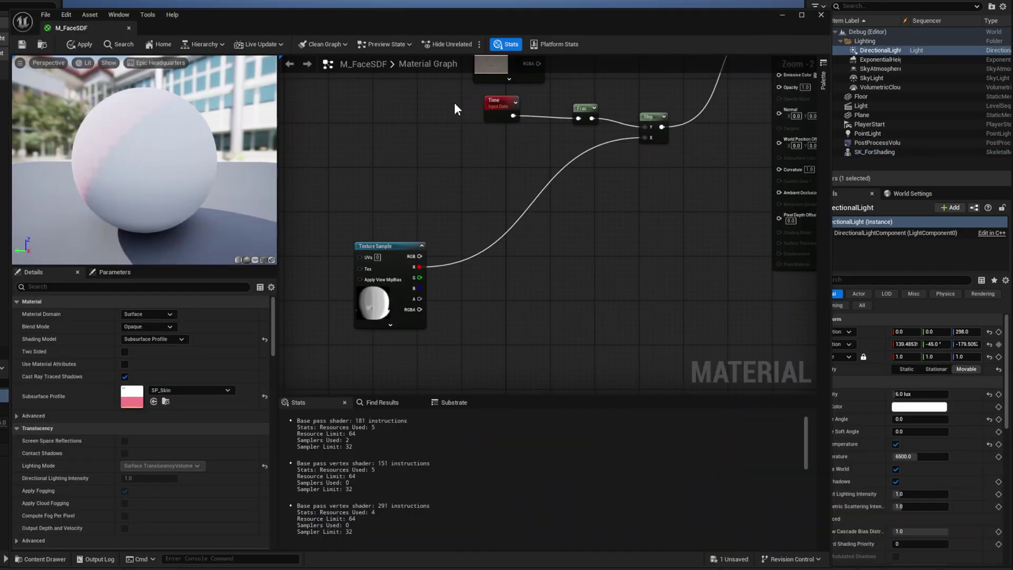
Delete the Time, Frac and Step nodes from M_FaceSDF and reposition the sdf texture sample
drag(454, 103, 675, 163)
key(Delete)
drag(419, 266, 499, 293)
key(Escape)
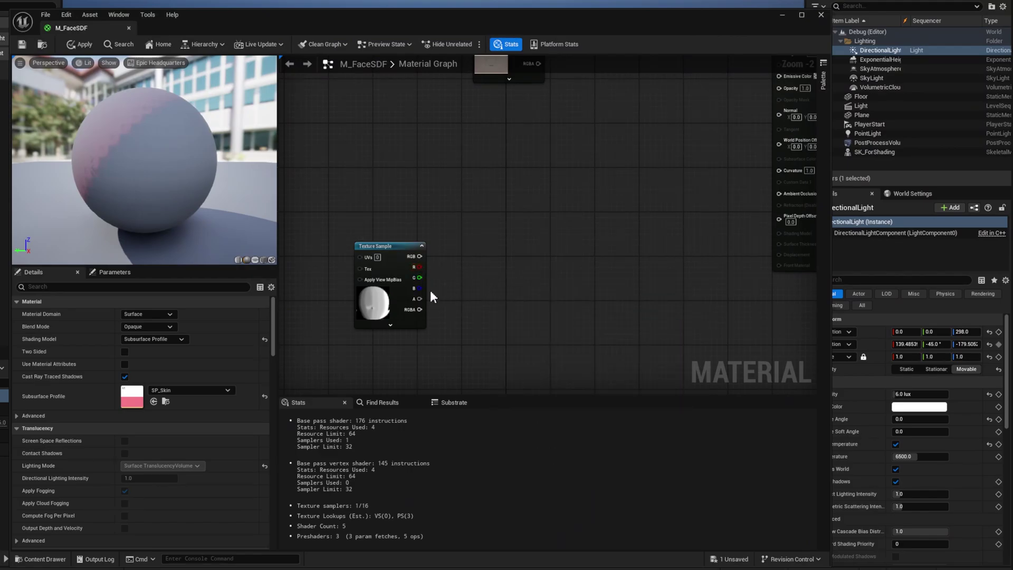
drag(391, 258, 437, 194)
click(521, 265)
right_drag(521, 264, 565, 262)
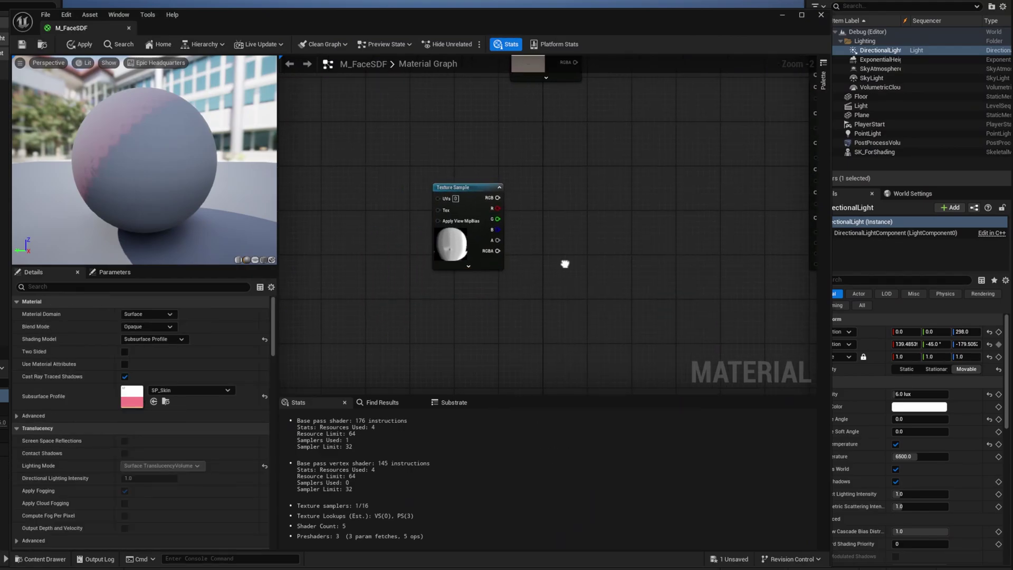
key(F1)
click(302, 197)
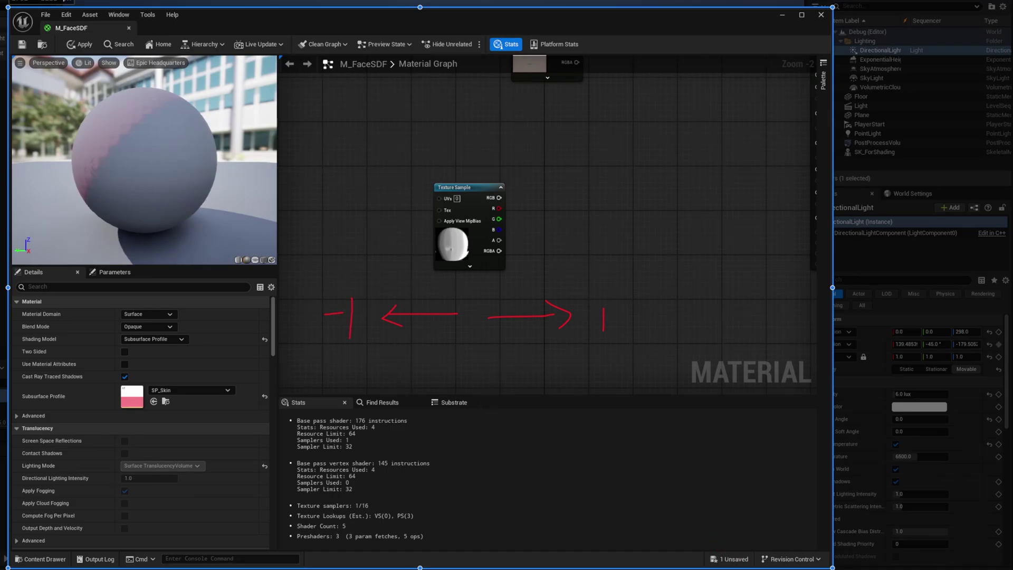
key(Escape)
Remap the sdf texture's red channel with a Multiply node set to 2 followed by a Subtract node of 1
drag(498, 208, 556, 229)
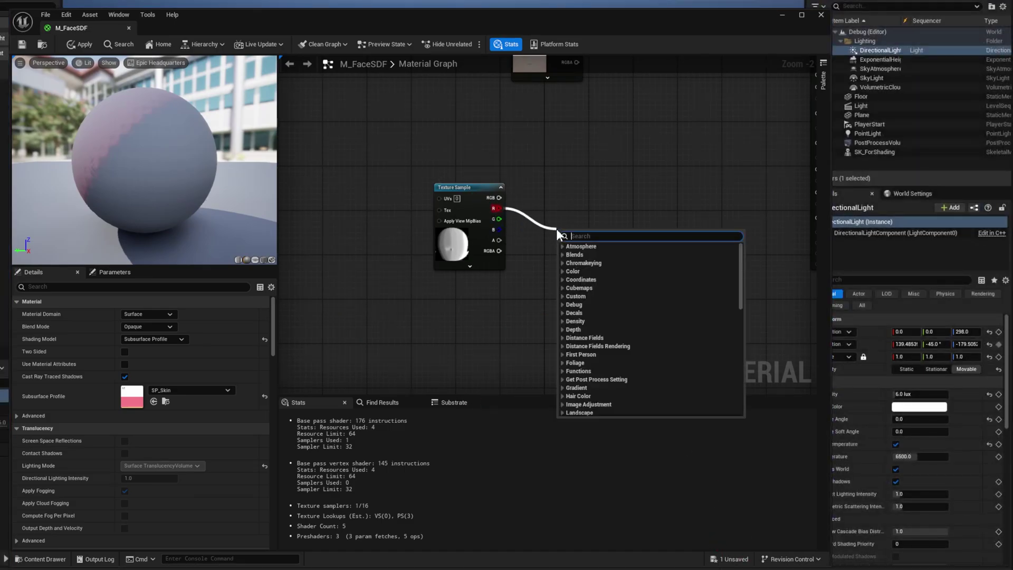
text(mult)
click(586, 302)
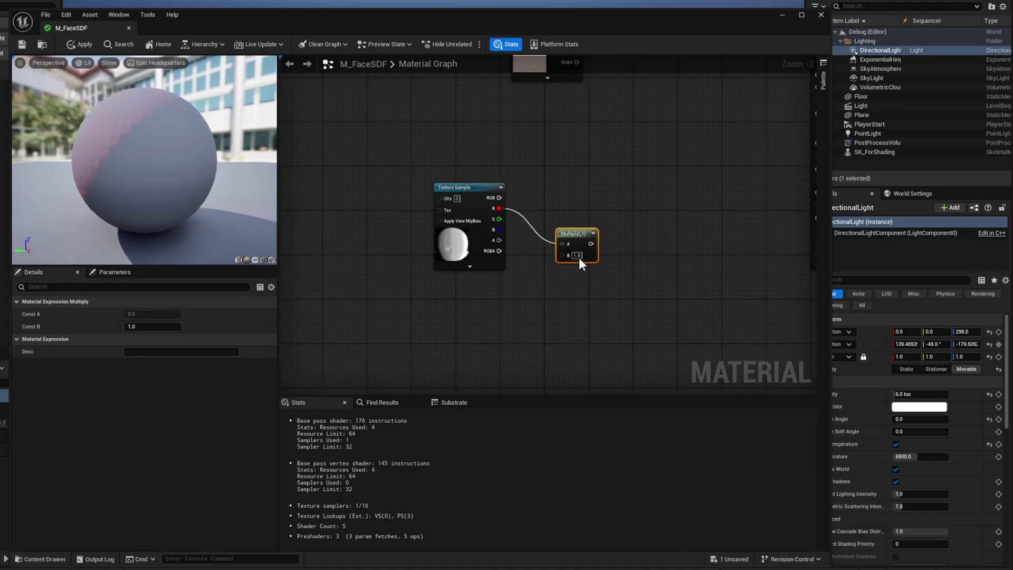
text(2)
key(Return)
drag(591, 244, 631, 251)
text(su)
drag(631, 253, 563, 282)
drag(578, 244, 562, 249)
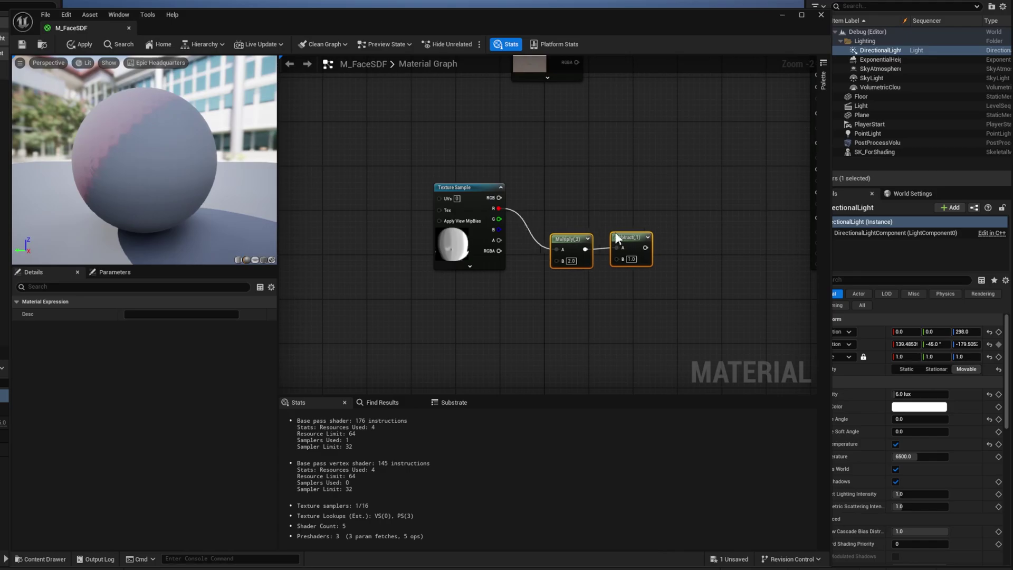
Uncover the level viewport and select the SK_ForShading character to examine its X and Y axis directions
drag(456, 26, 420, 329)
click(413, 133)
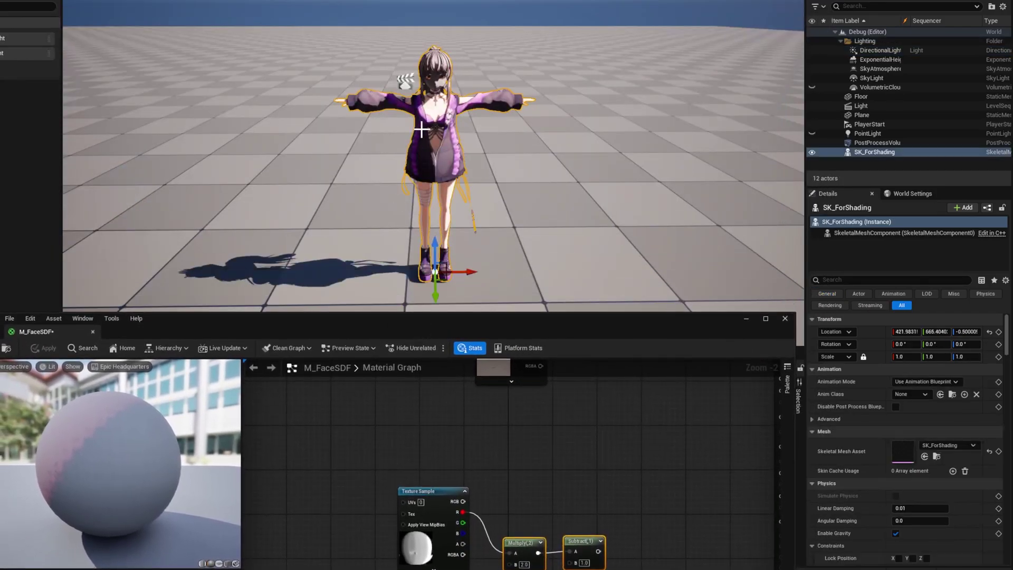
key(F1)
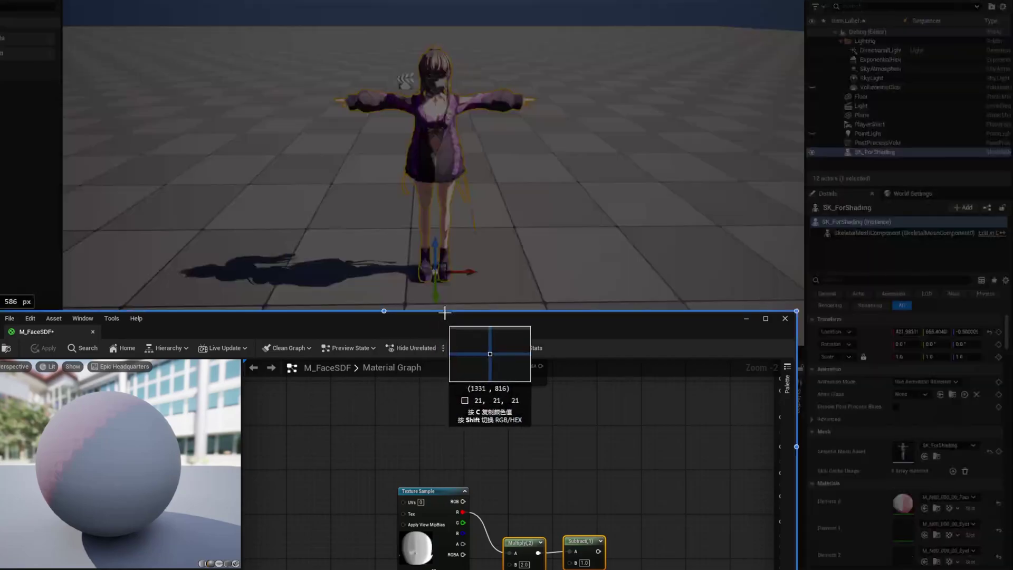
key(Escape)
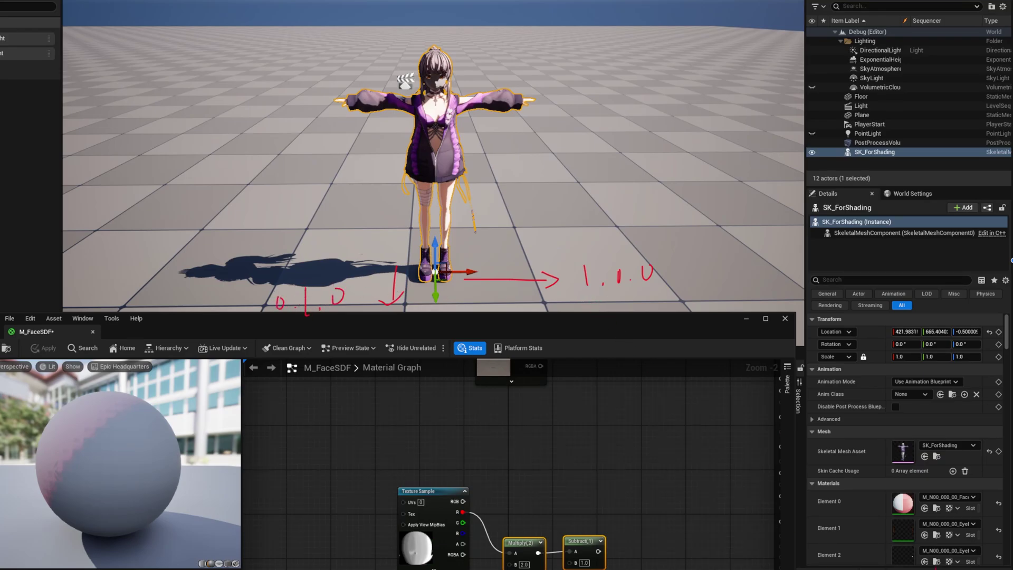
key(Escape)
Add a Lerp node in the material graph and connect the Subtract output to its Alpha input
drag(552, 312, 489, 80)
right_drag(508, 271, 419, 271)
right_click(456, 258)
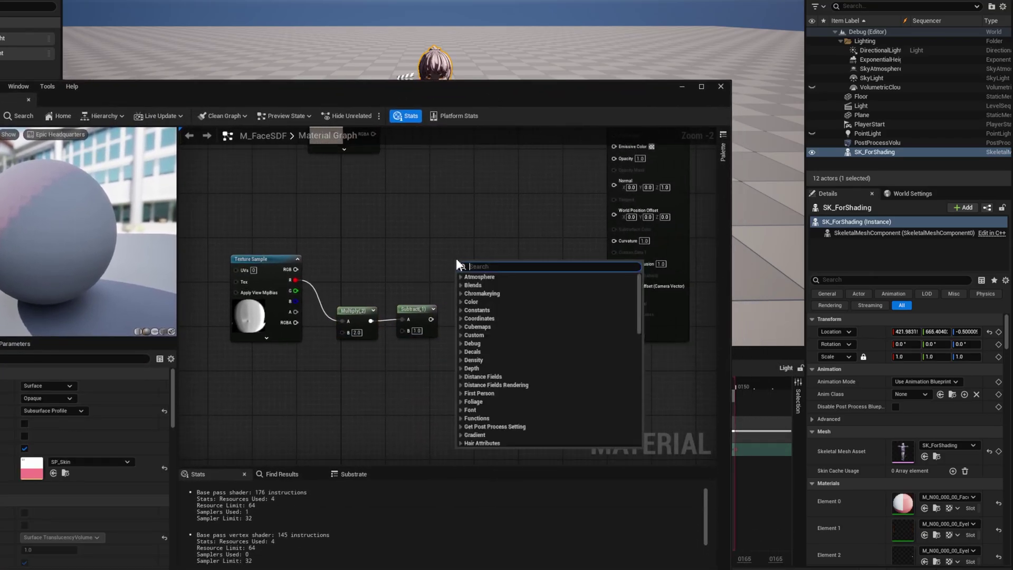
text(lerp)
key(Escape)
click(456, 258)
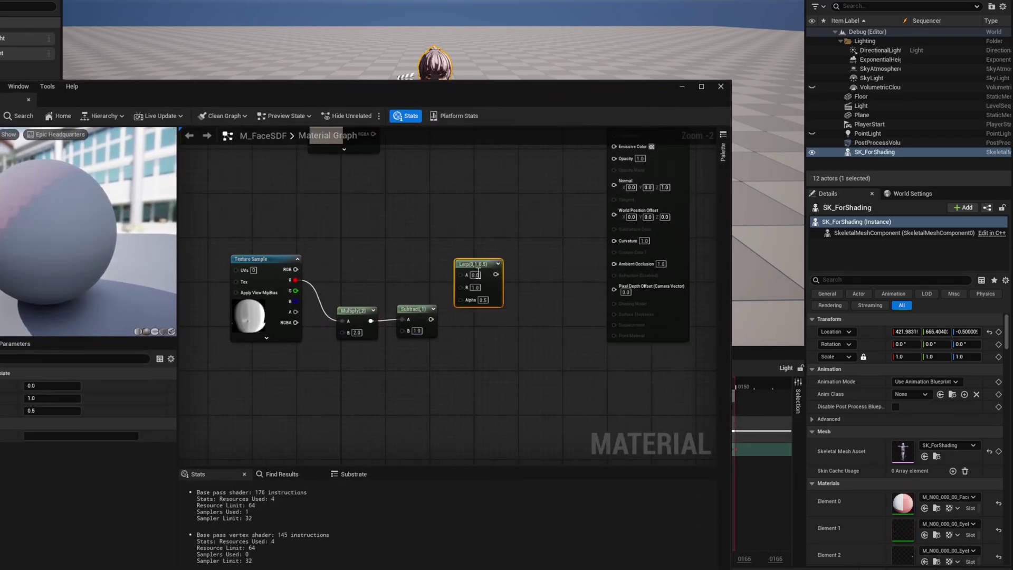
drag(431, 319, 460, 299)
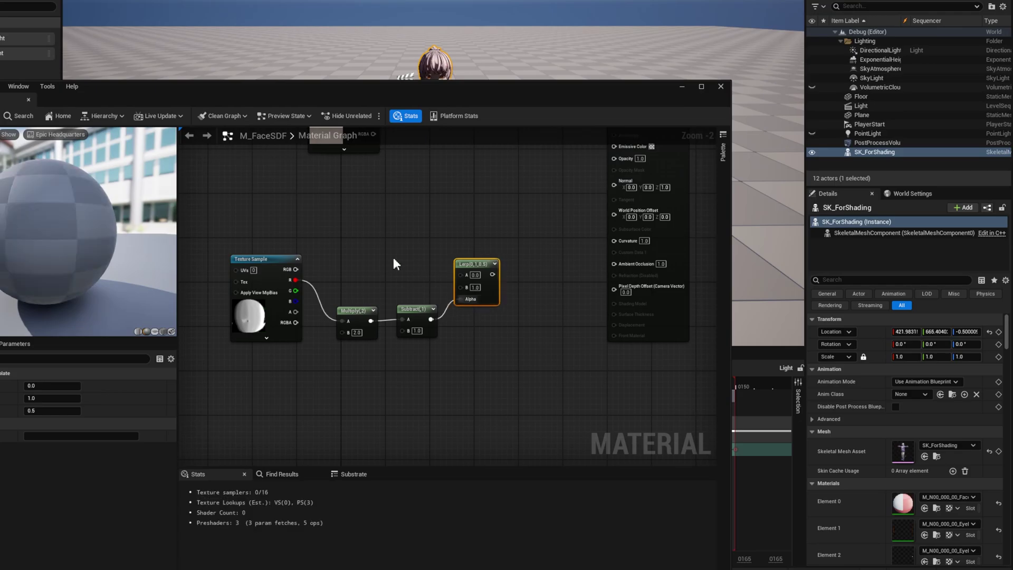
Add a Constant3Vector of 0, 1, 0 and connect it to the Lerp's A input
right_click(357, 195)
text(con)
key(Down)
key(Down)
key(Return)
drag(384, 224, 357, 200)
click(370, 192)
text(1)
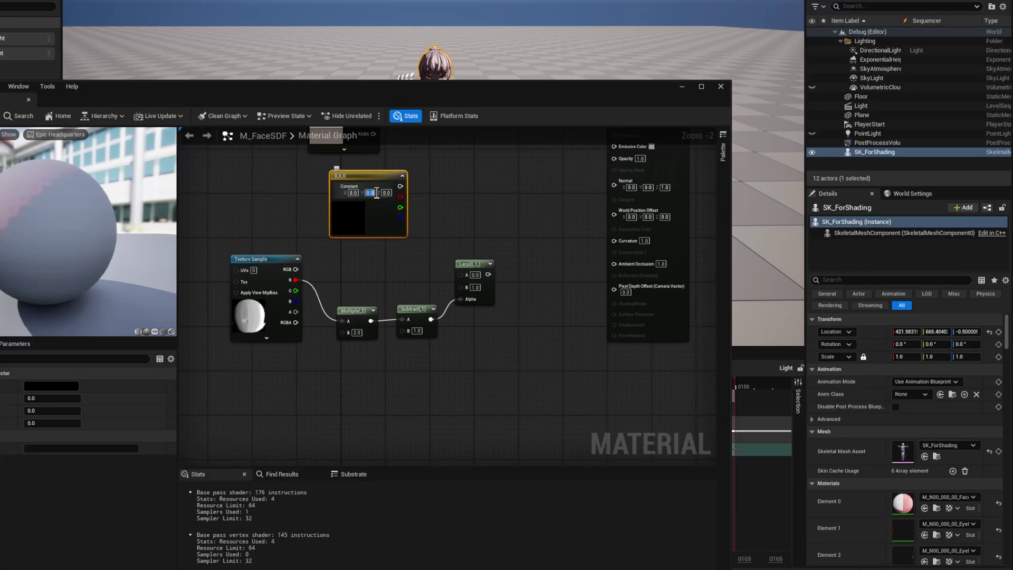
click(423, 198)
drag(401, 187, 457, 274)
Move the sdf nodes down, add a Constant3Vector of 1, 0, 0, and connect its red output to the Lerp's B input
drag(407, 391, 272, 316)
drag(403, 305, 375, 365)
click(322, 310)
right_click(321, 307)
text(cons)
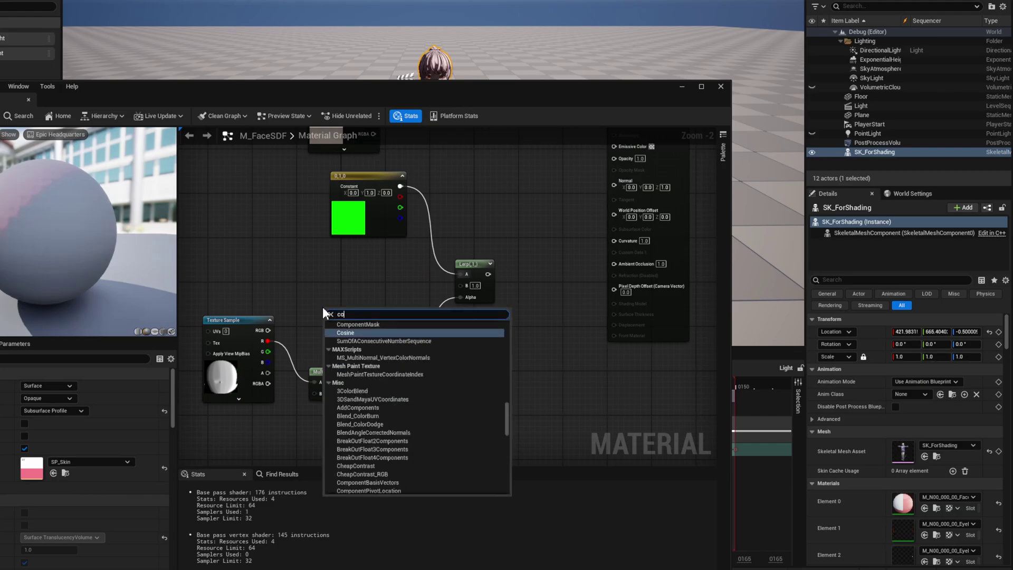
key(Down)
key(Down)
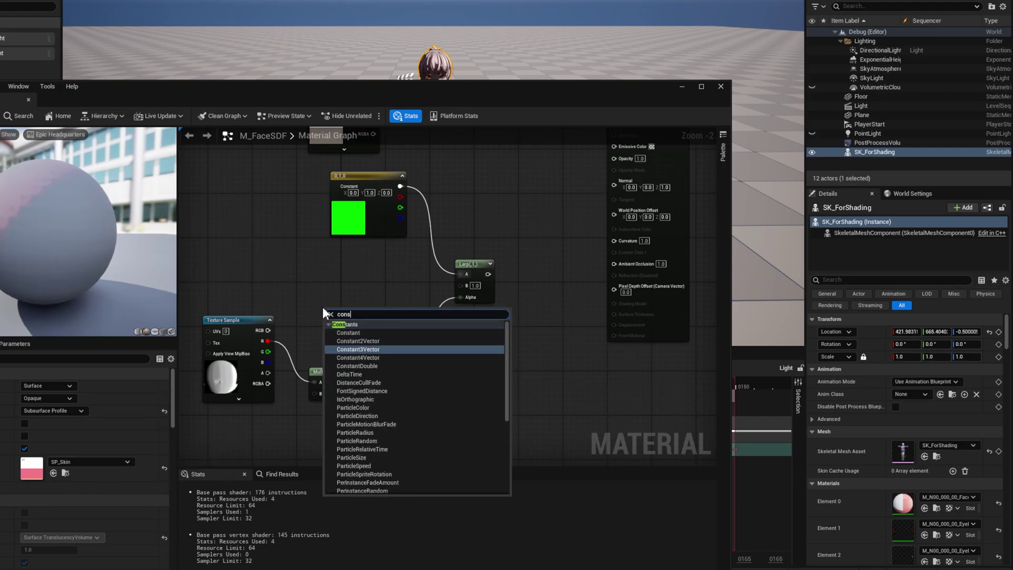
key(Return)
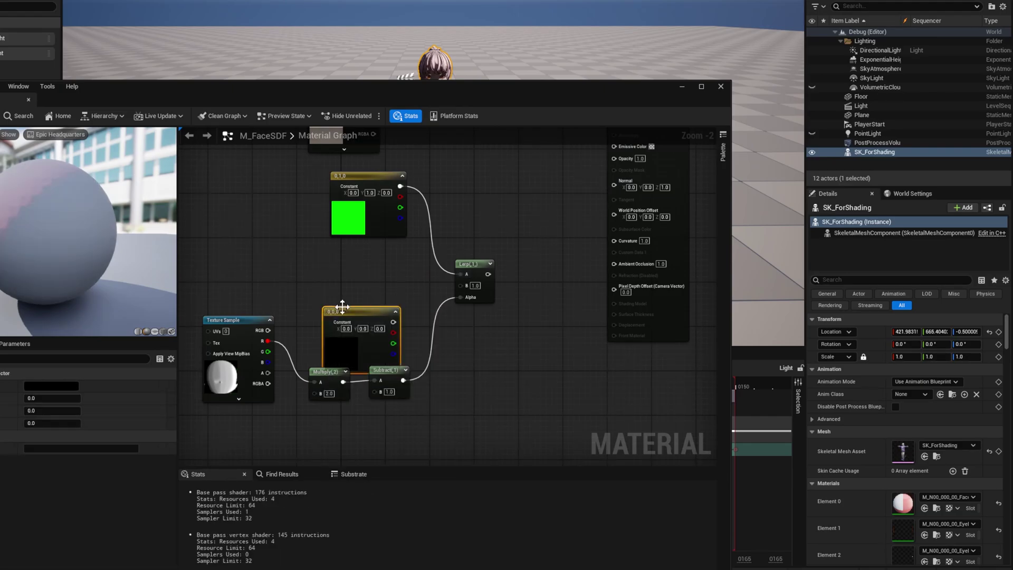
drag(353, 296, 483, 303)
click(331, 275)
text(1)
click(403, 285)
Add a Normalize node after the Lerp and feed its output into a new TransformVector node
text(normalize)
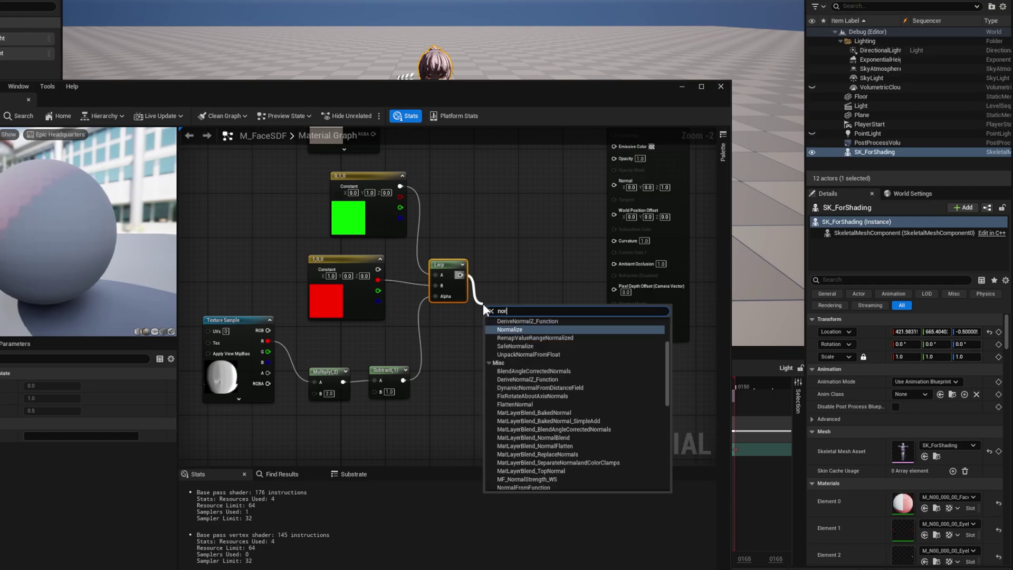
key(Return)
drag(523, 319, 530, 367)
text(trans)
key(Return)
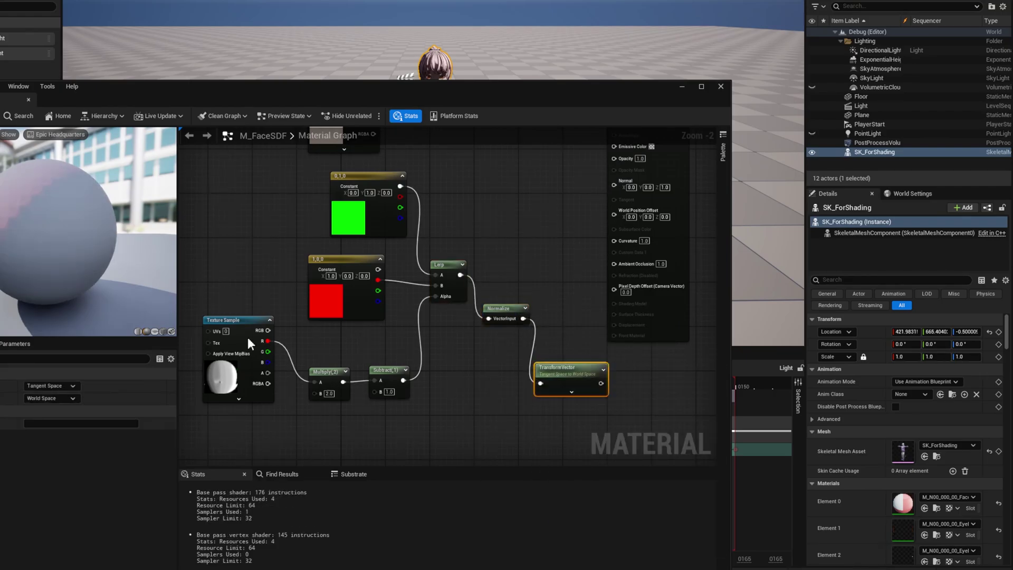
Set the TransformVector node to convert from Local Space to Tangent Space
click(73, 385)
click(58, 403)
click(53, 398)
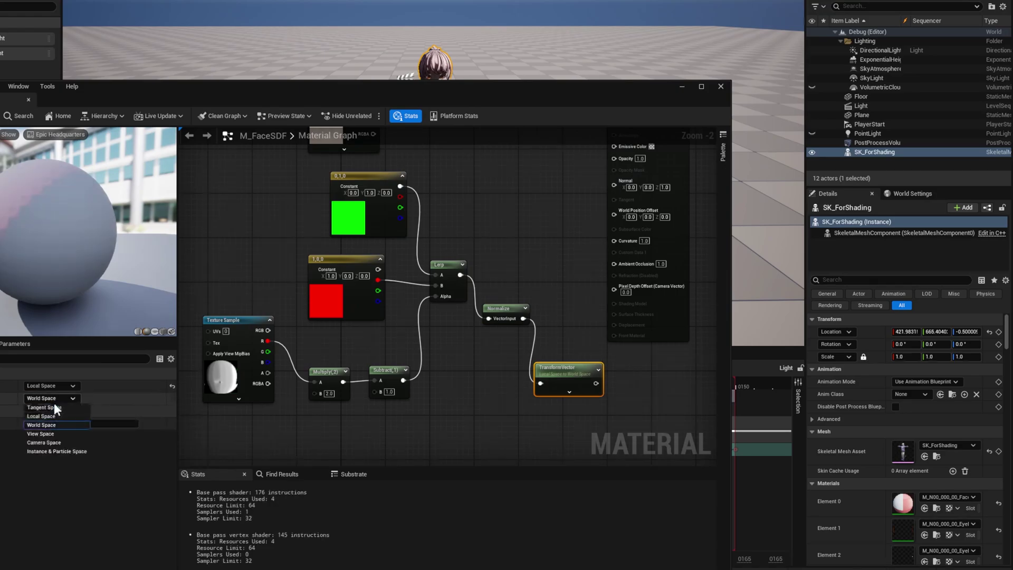
click(48, 408)
Connect the TransformVector output to Normal and the face texture's RGB to Base Color, and save the material
drag(549, 397, 613, 188)
scroll(486, 206, down, 3)
right_drag(489, 203, 485, 298)
scroll(486, 298, up, 3)
drag(356, 196, 594, 200)
click(556, 211)
drag(362, 201, 597, 201)
key(ctrl+s)
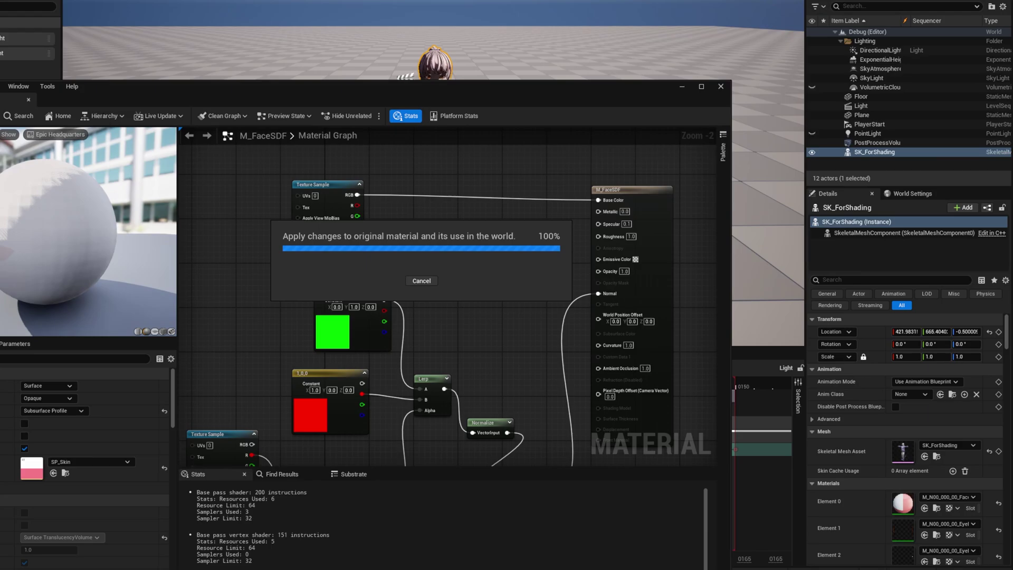
Uncover the level viewport and move in on the character to examine the face shading
drag(398, 98, 417, 320)
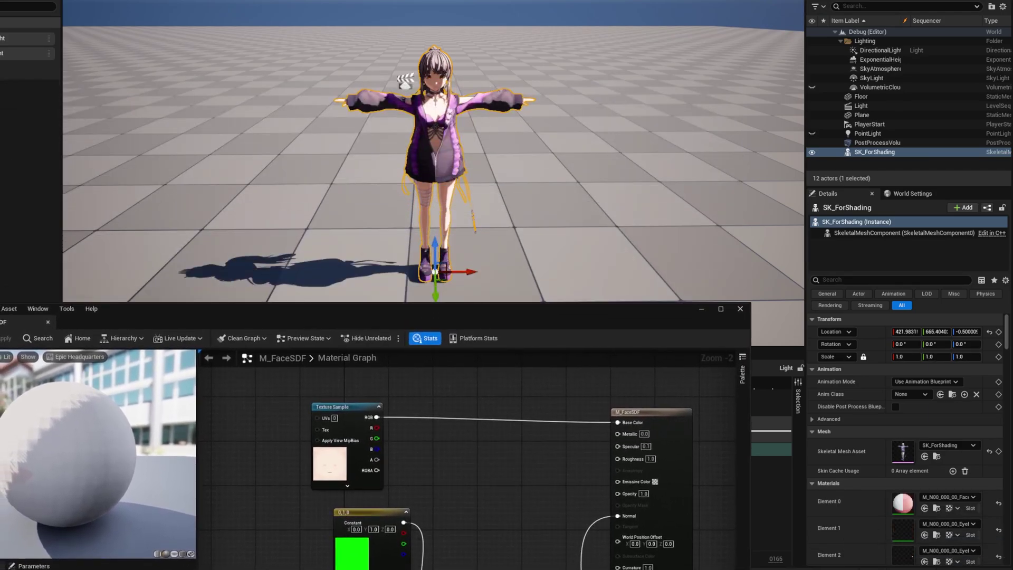
scroll(433, 152, up, 3)
middle_drag(422, 100, 434, 11)
right_drag(459, 23, 479, 90)
middle_drag(479, 90, 472, 91)
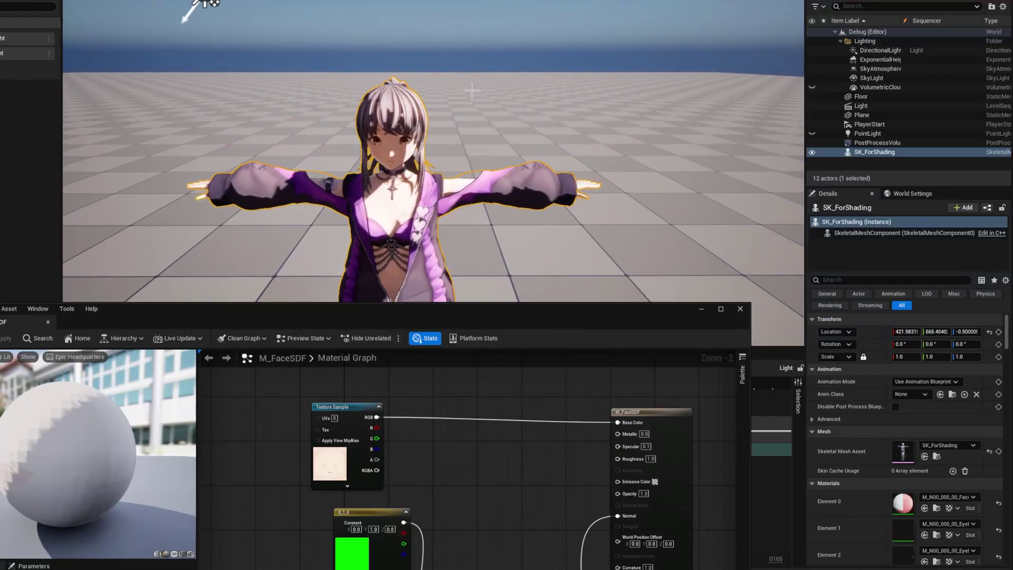
Turn off Cast Shadows on the DirectionalLight and scrub the light animation to frame 121 to check the face shading
scroll(446, 300, up, 5)
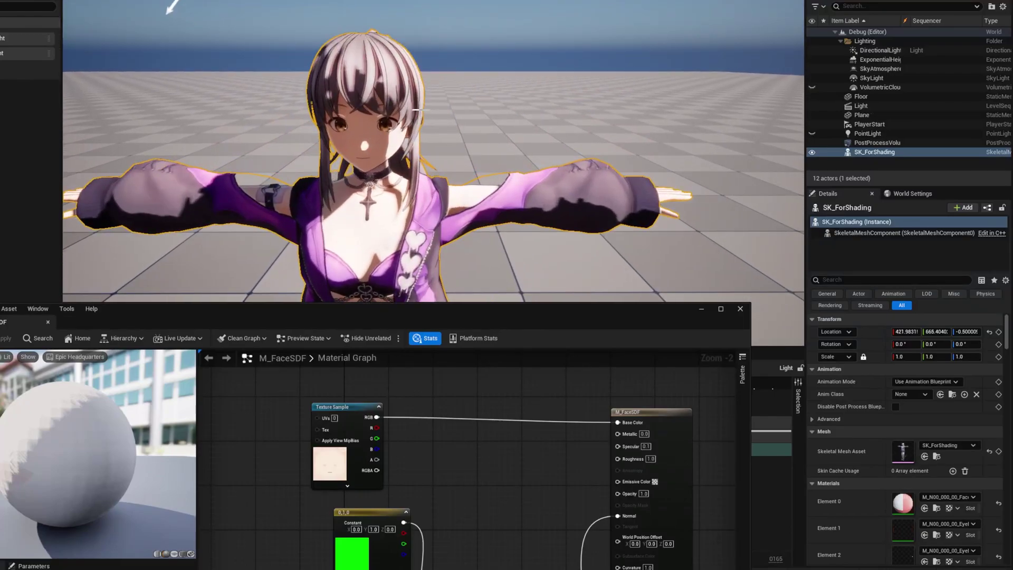
drag(440, 324, 433, 449)
drag(631, 379, 542, 379)
click(883, 52)
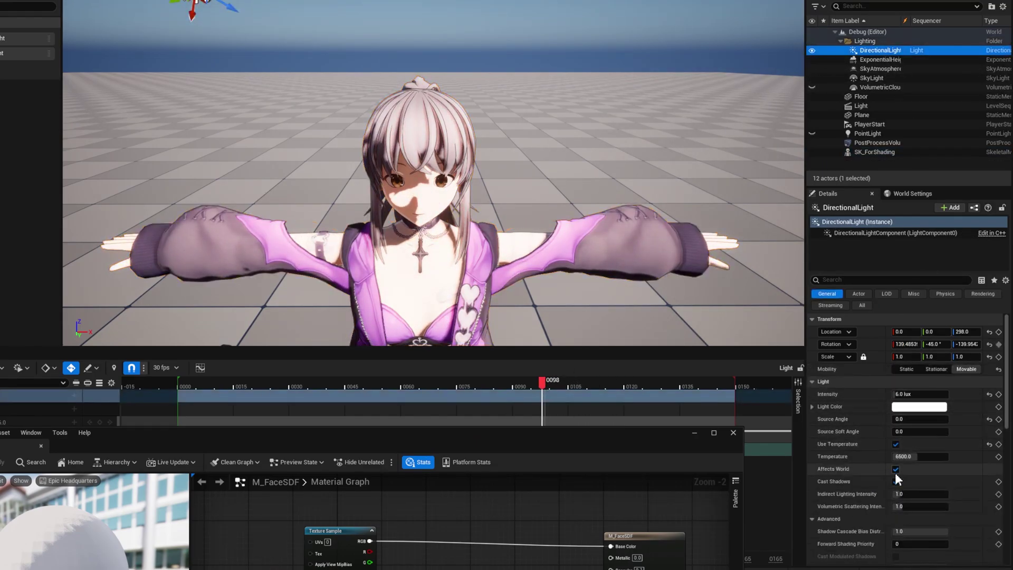
drag(542, 380, 629, 368)
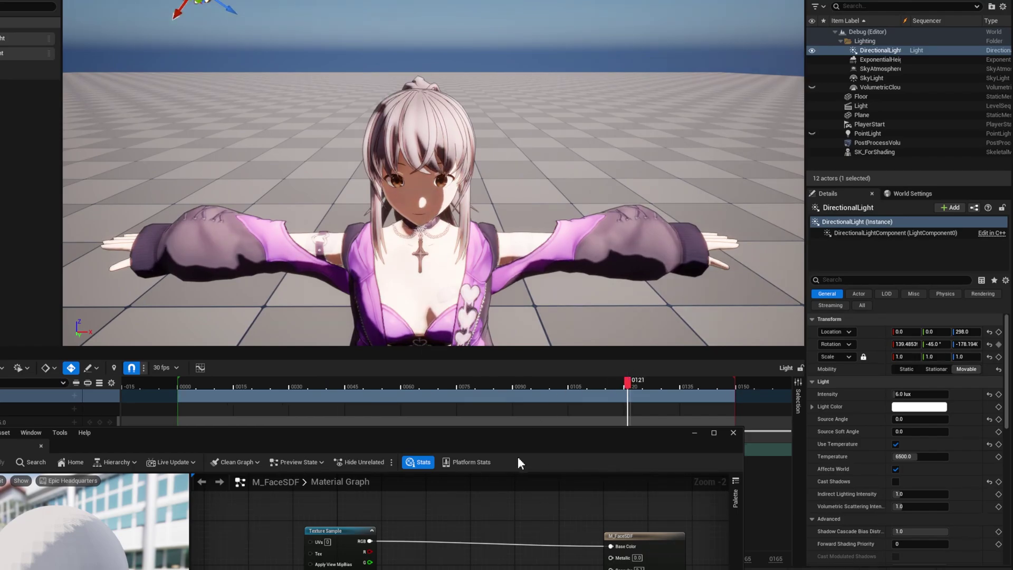
Bring back the M_FaceSDF graph and add a SkyAtmosphereLightDirection node in the empty area before the existing nodes
drag(512, 430, 537, 30)
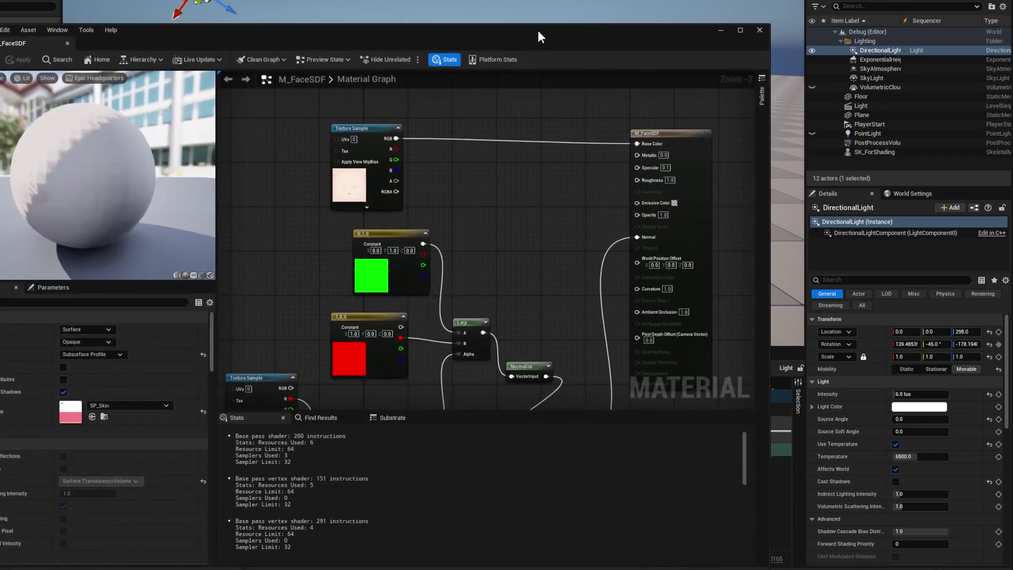
scroll(493, 293, down, 3)
scroll(492, 293, up, 2)
right_drag(493, 293, 387, 251)
right_click(309, 199)
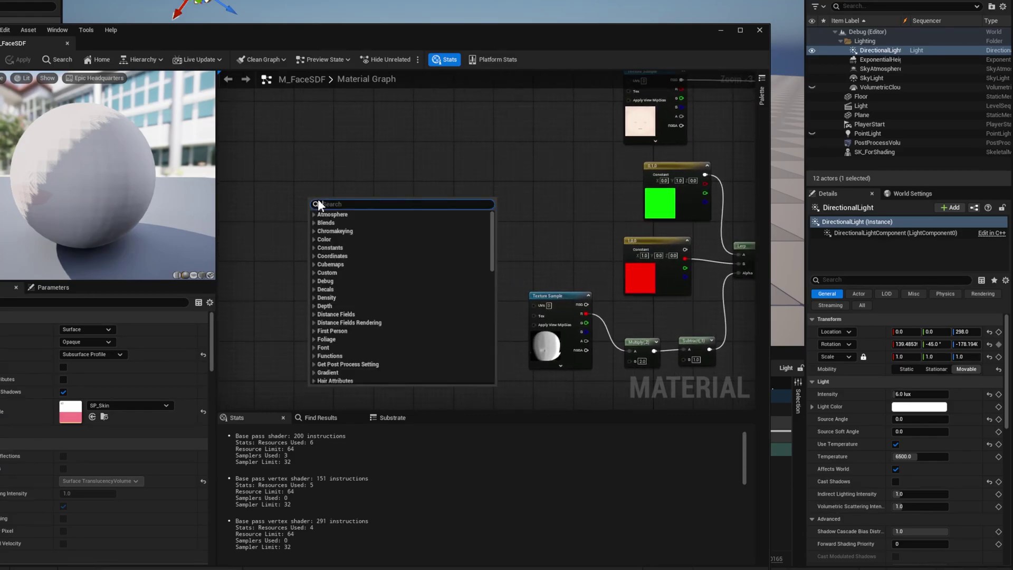
text(lightdir)
key(Return)
drag(343, 210, 280, 239)
click(317, 263)
scroll(320, 259, up, 2)
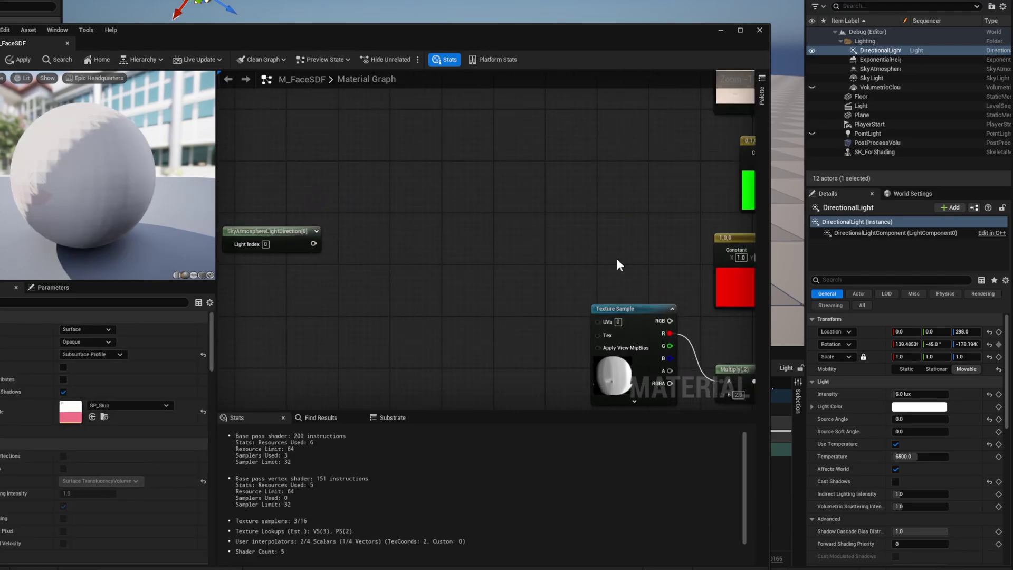
Move the red 1,0,0 constant above the light direction node and connect its full vector output to the Lerp's B
right_drag(713, 240, 701, 262)
drag(703, 261, 252, 125)
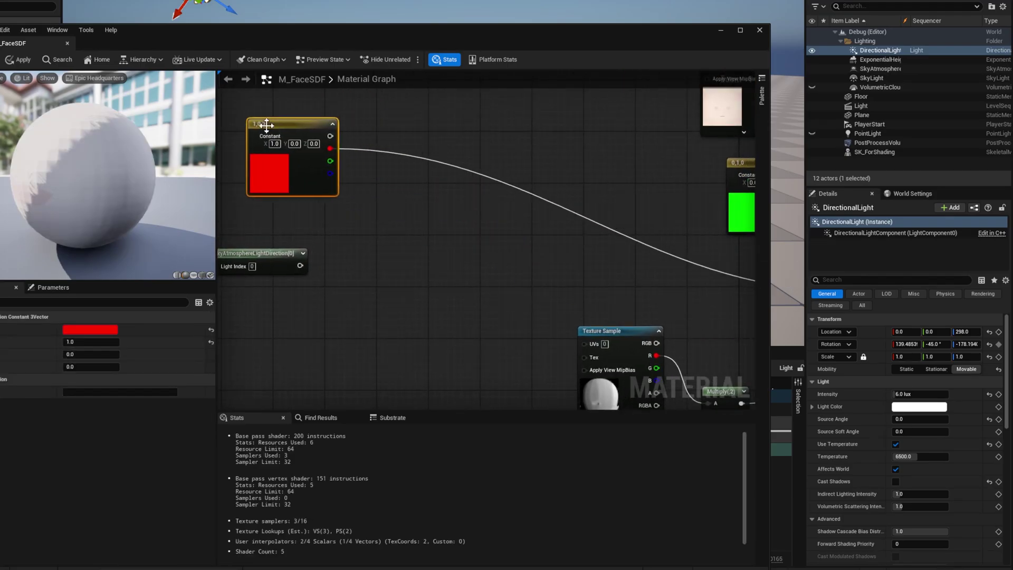
click(340, 156)
drag(330, 136, 387, 232)
click(381, 189)
scroll(416, 200, down, 1)
right_drag(417, 201, 312, 225)
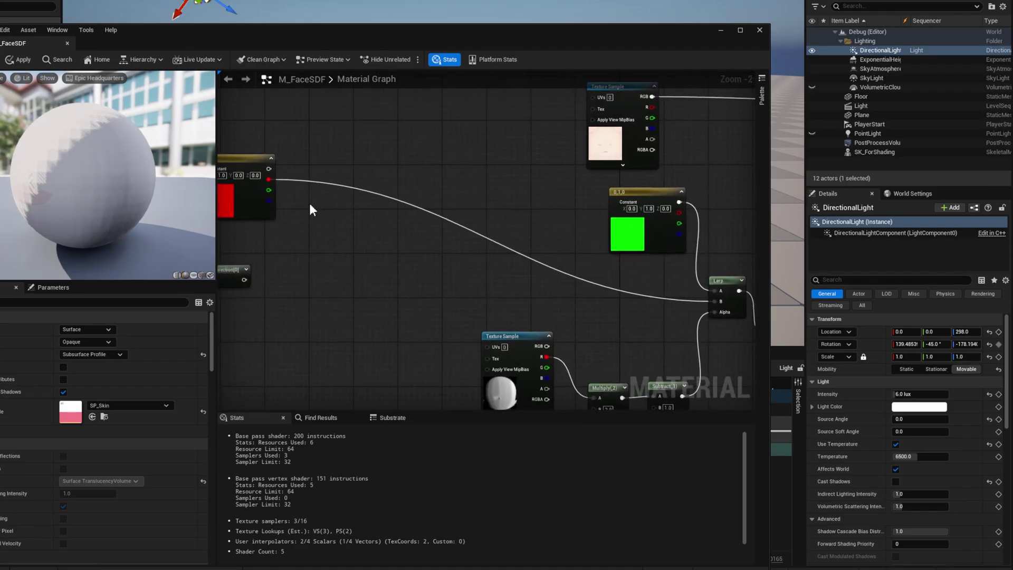
drag(269, 170, 722, 304)
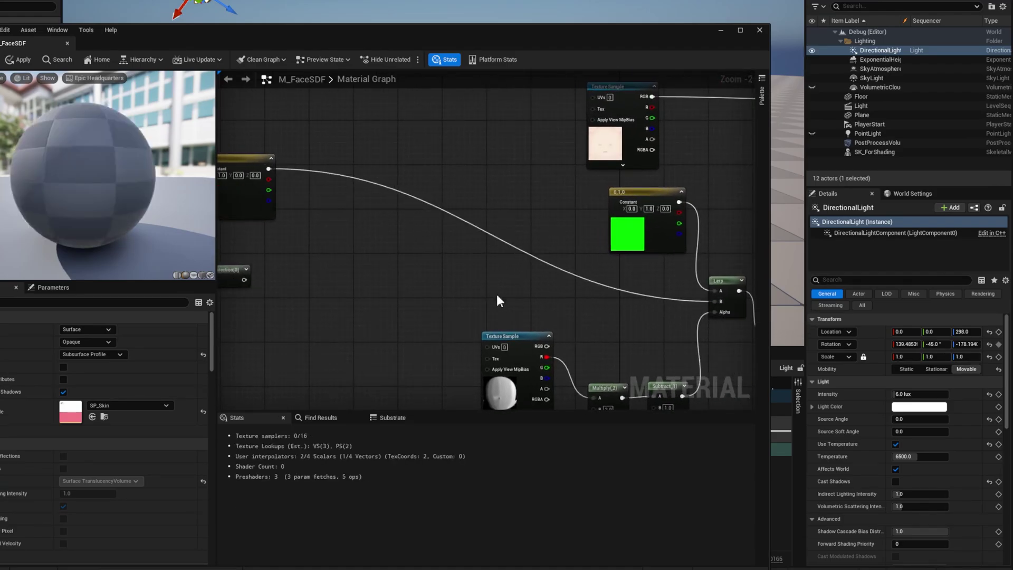
Add a Dot node fed by the red constant in A and the SkyAtmosphereLightDirection output in B
right_drag(385, 280, 444, 264)
drag(319, 144, 389, 227)
text(dot)
key(Return)
drag(304, 265, 329, 226)
Add an If node and connect the Dot result to its A input
right_click(416, 255)
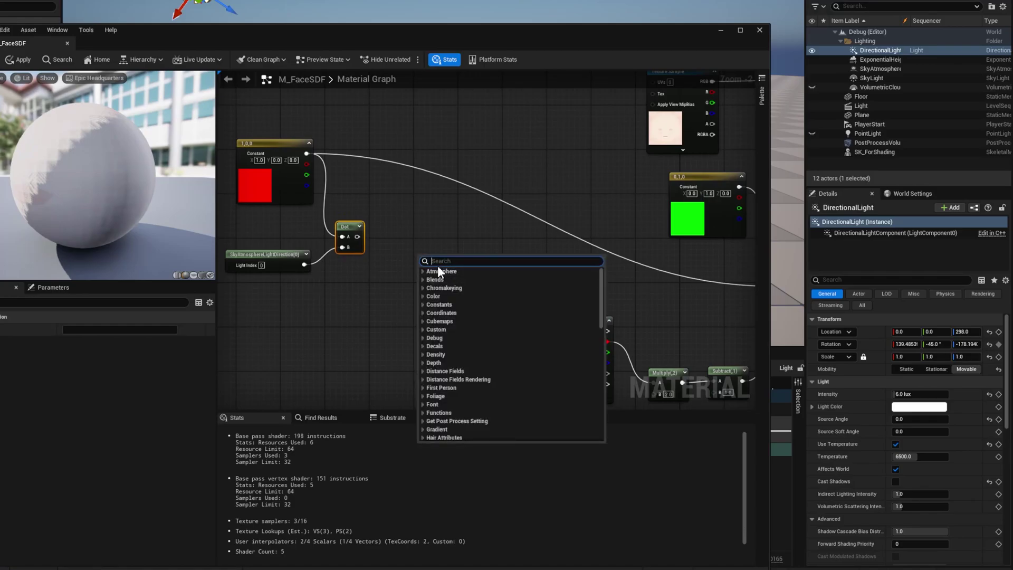
text(if)
key(Return)
drag(358, 236, 448, 276)
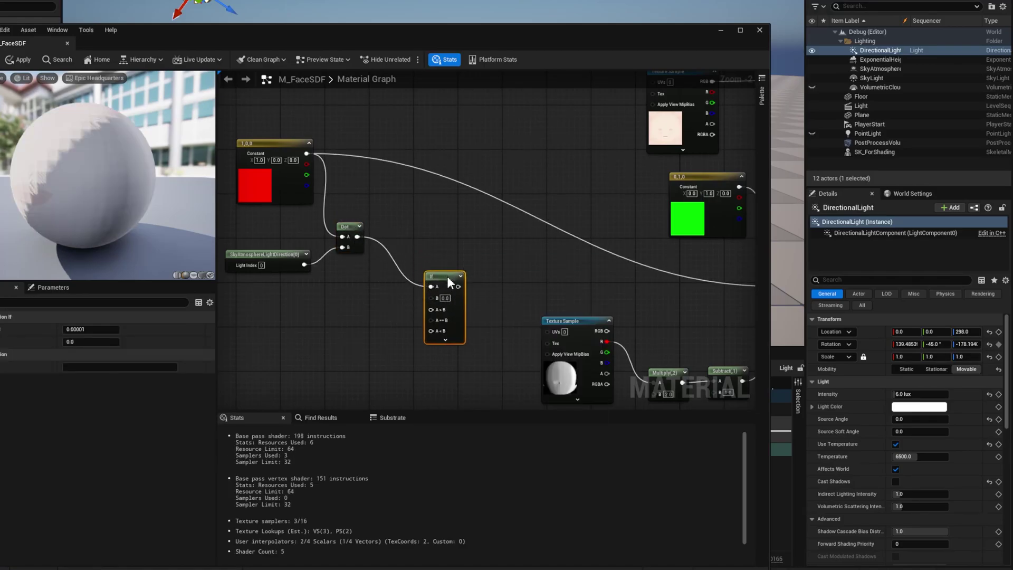
right_drag(388, 338, 394, 303)
drag(448, 246, 443, 264)
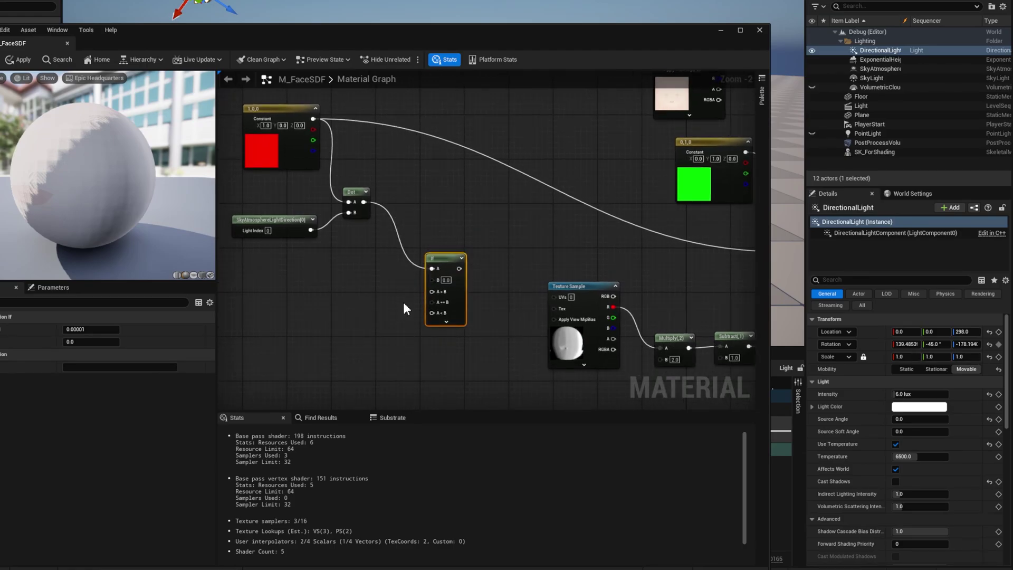
Add a TexCoord node and connect it to the If node's A > B input
right_click(332, 304)
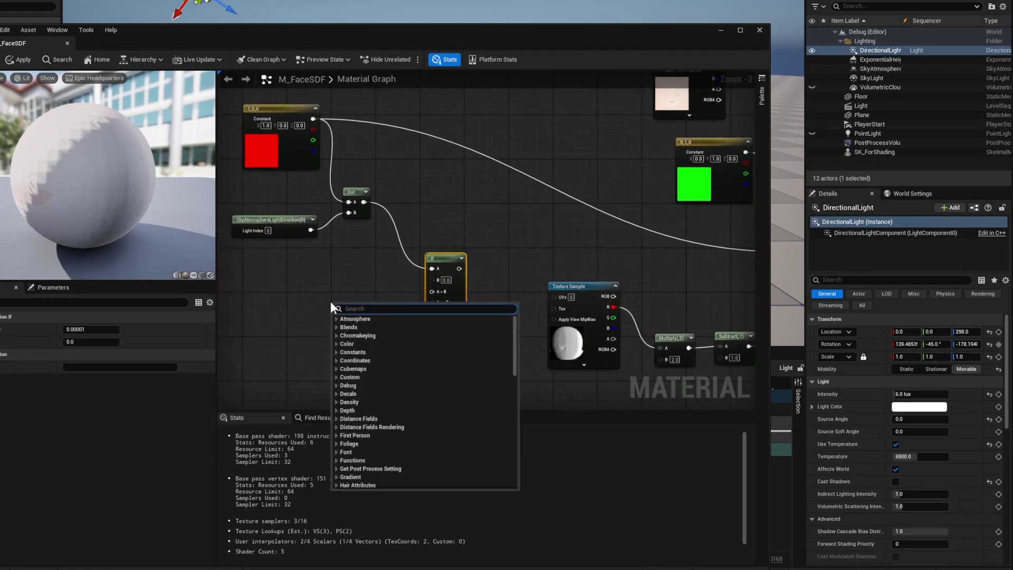
text(texcoord)
key(Return)
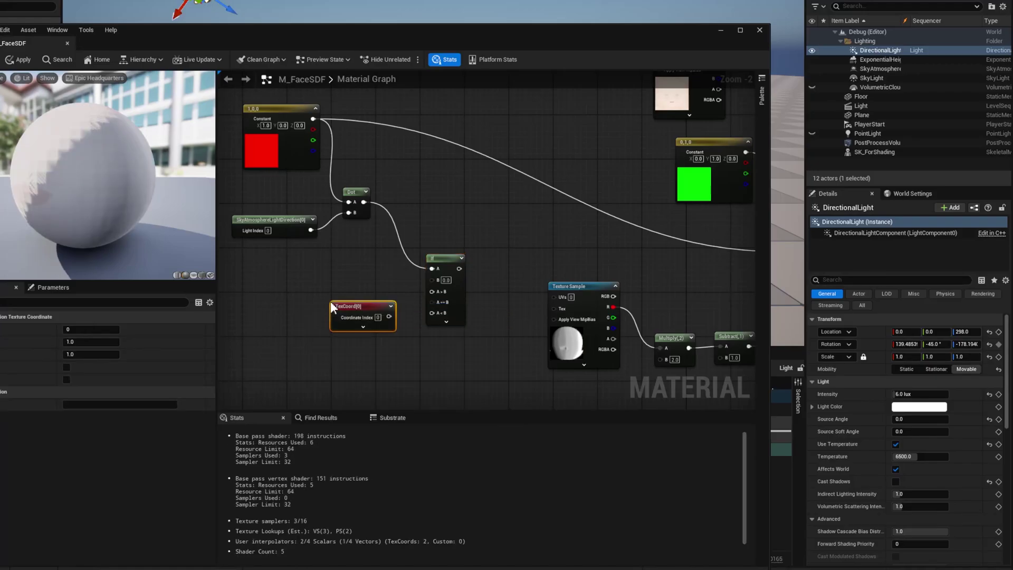
drag(380, 307, 432, 292)
click(517, 281)
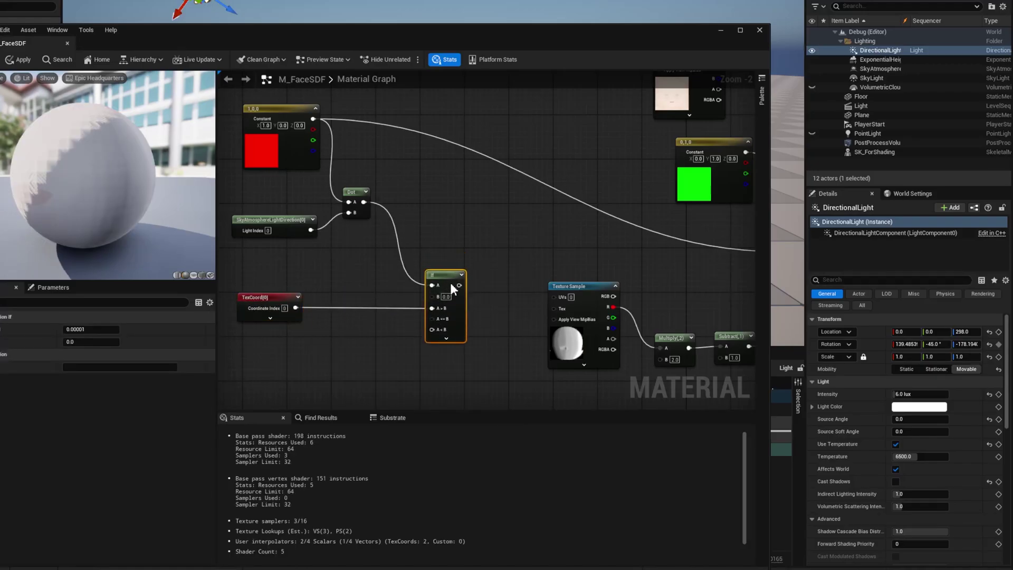
Duplicate the TexCoord node below the original and attach a ComponentMask node to the copy's output
right_drag(337, 344, 396, 307)
right_click(331, 306)
click(327, 266)
key(ctrl+d)
drag(316, 330, 368, 332)
text(mask)
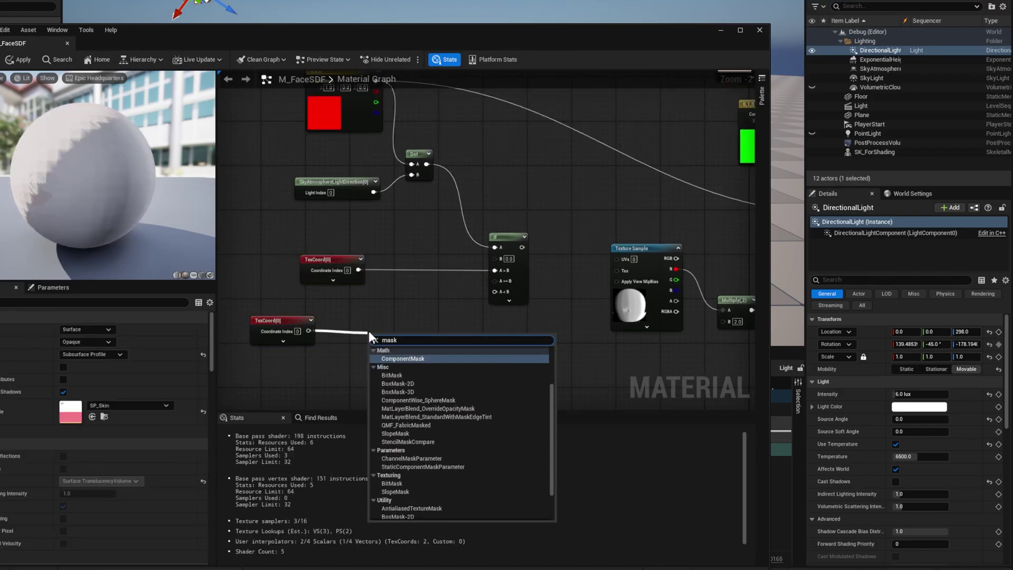
key(Return)
drag(371, 337, 320, 326)
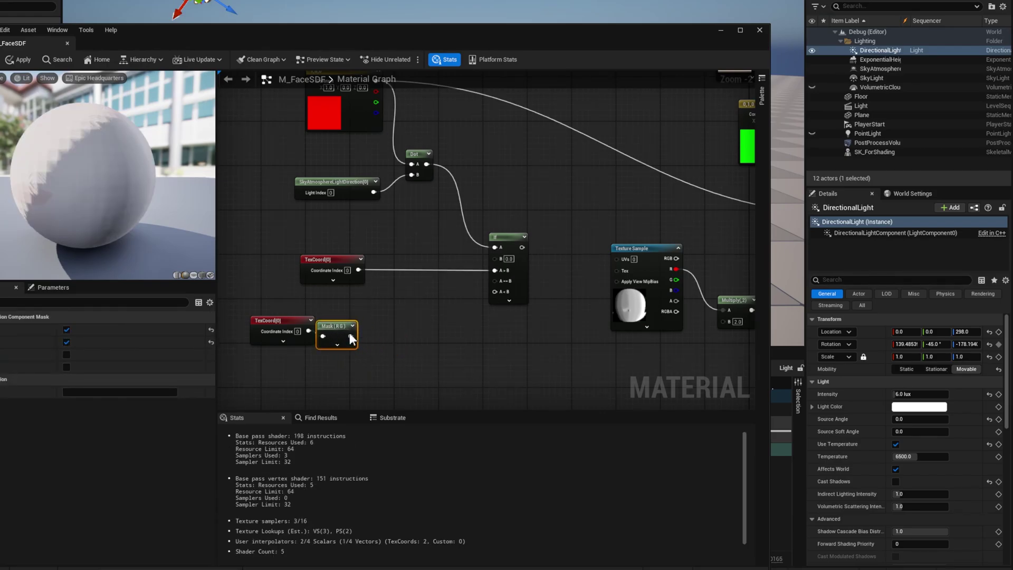
Restrict the mask to the R channel and place a second mask for only the G channel on the same TexCoord
click(66, 342)
drag(341, 334, 340, 364)
click(67, 341)
click(66, 329)
click(375, 356)
drag(363, 330, 407, 332)
text(mu)
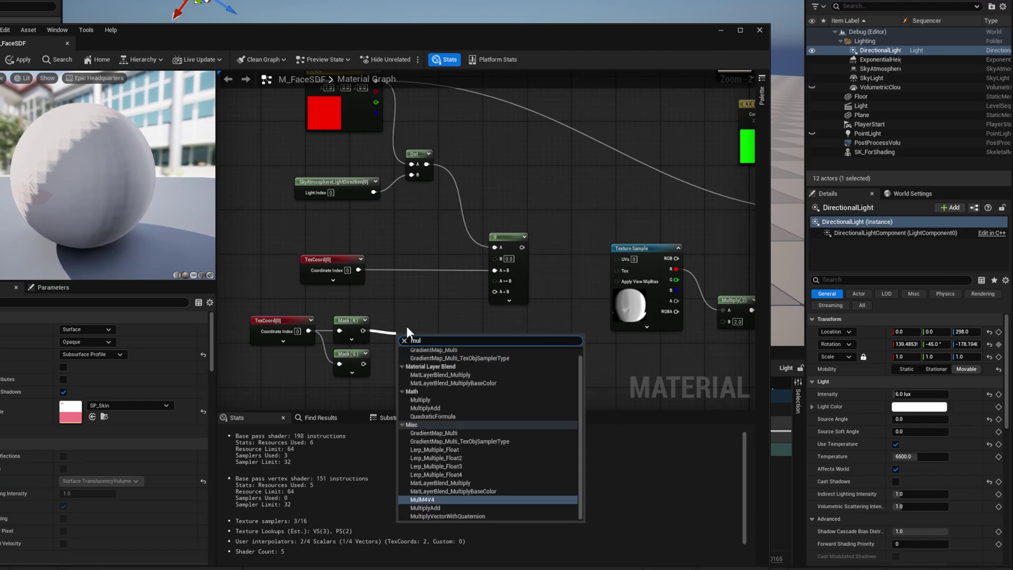
text(l)
key(Return)
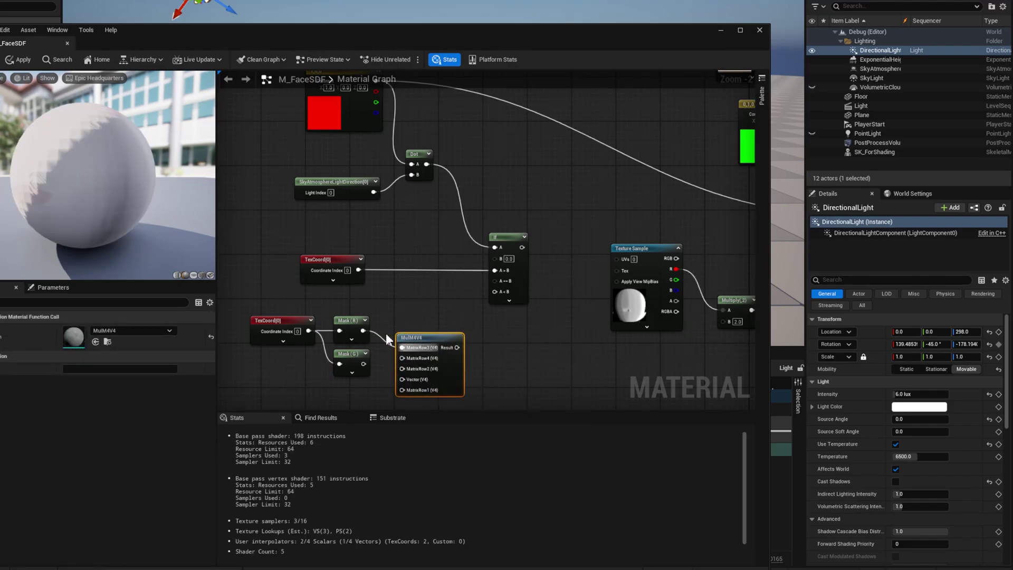
key(ctrl+z)
Add a Multiply node after the R mask and set its B value to -1
drag(363, 331, 400, 325)
text(mul)
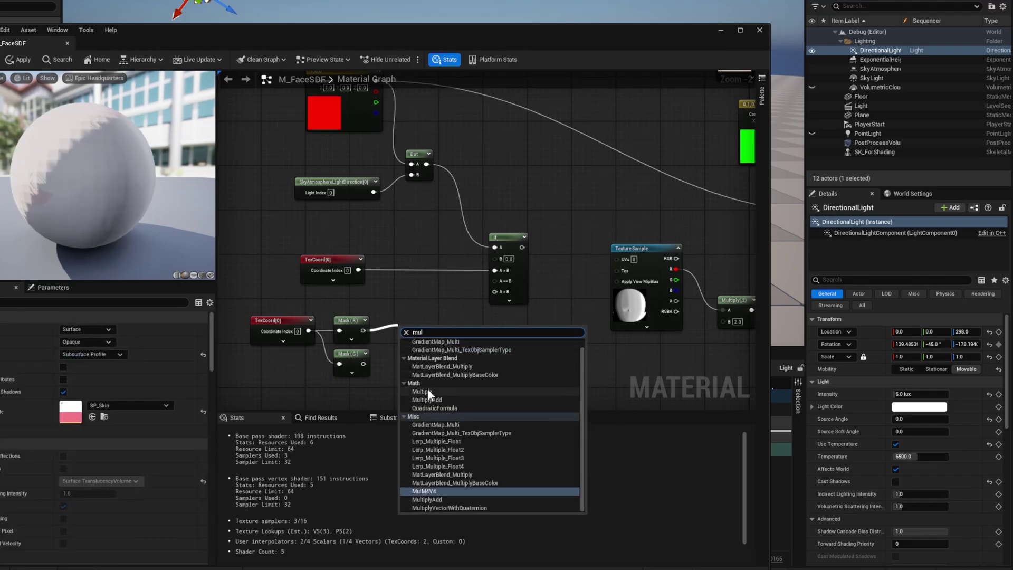
click(425, 392)
click(410, 352)
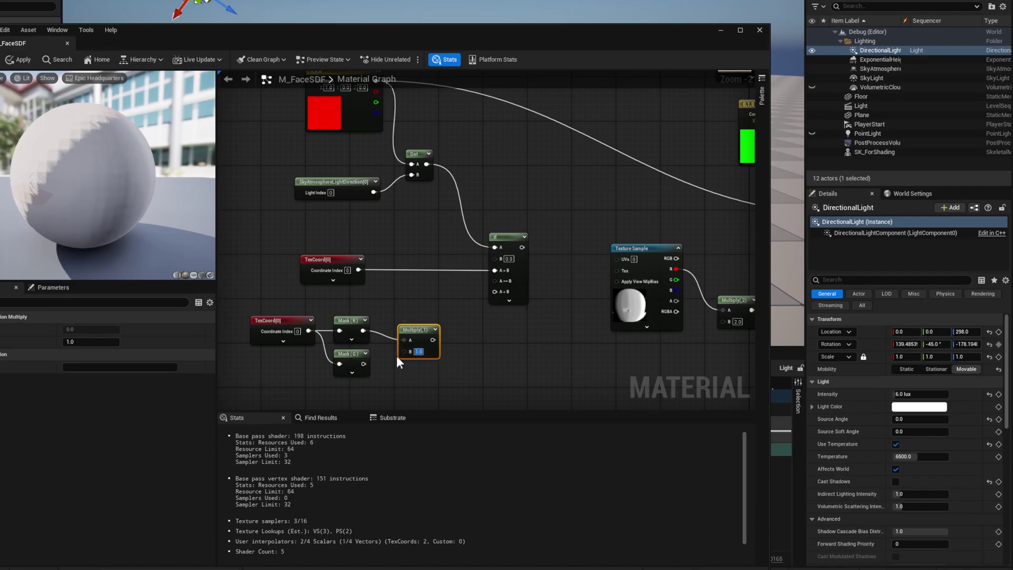
click(443, 364)
Append the negated R value with the G mask using AppendVector and feed the result into the If node's A < B
mouse_move(434, 340)
mouse_down()
mouse_move(486, 294)
mouse_move(425, 333)
mouse_move(444, 343)
mouse_up()
click(409, 322)
text(appen)
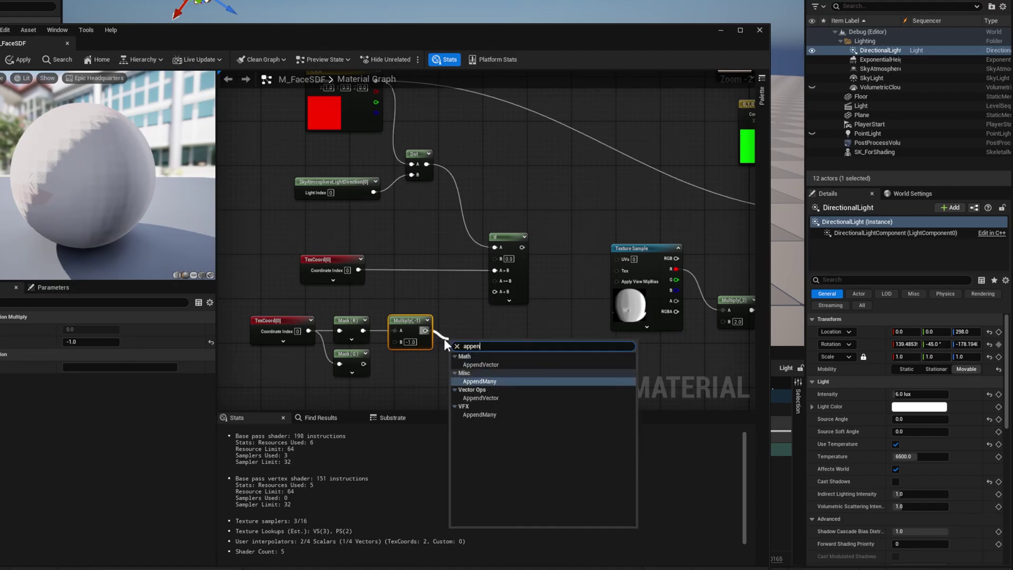
click(481, 398)
click(361, 368)
drag(363, 364, 493, 291)
Connect the If node's output to the UVs input of the SDF Texture Sample
drag(522, 247, 617, 271)
right_drag(614, 232, 561, 232)
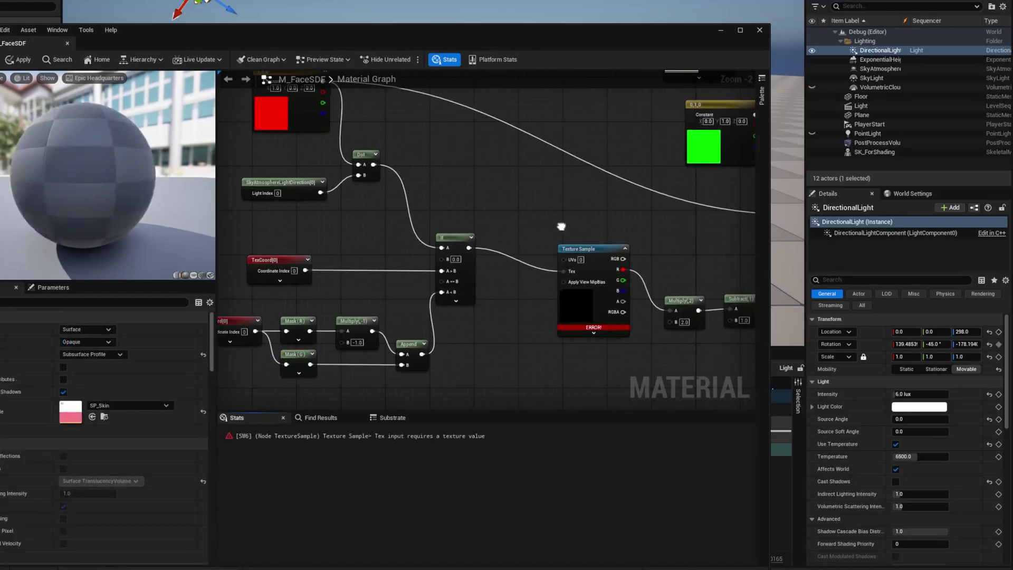
mouse_move(563, 270)
ctrl+mouse_down()
mouse_move(552, 256)
mouse_move(563, 259)
ctrl+mouse_up()
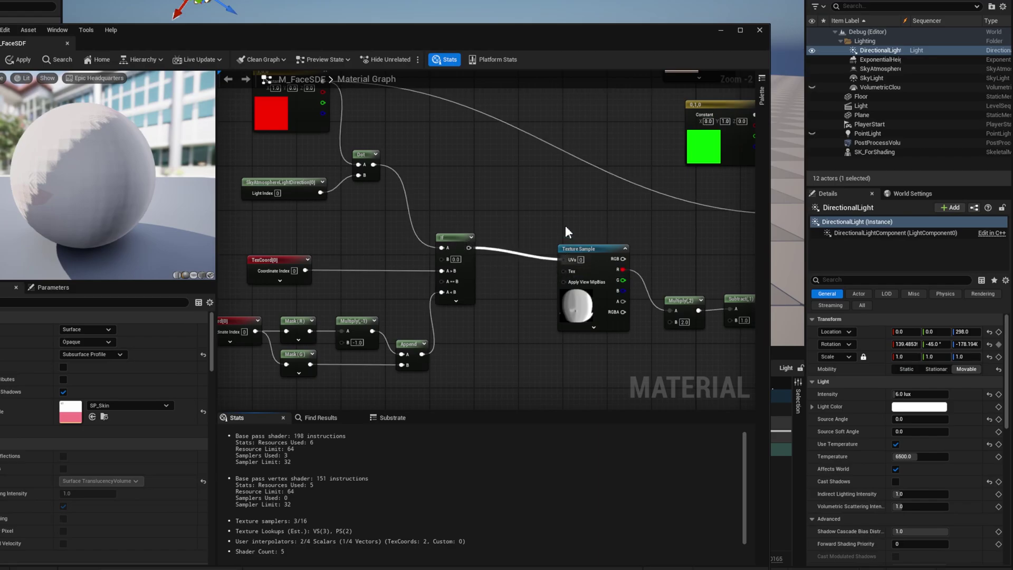
Move the green 0,1,0 constant up beside the face Texture Sample to clear space before the Lerp
scroll(557, 242, down, 3)
right_drag(550, 250, 537, 316)
scroll(531, 289, up, 1)
drag(560, 227, 461, 174)
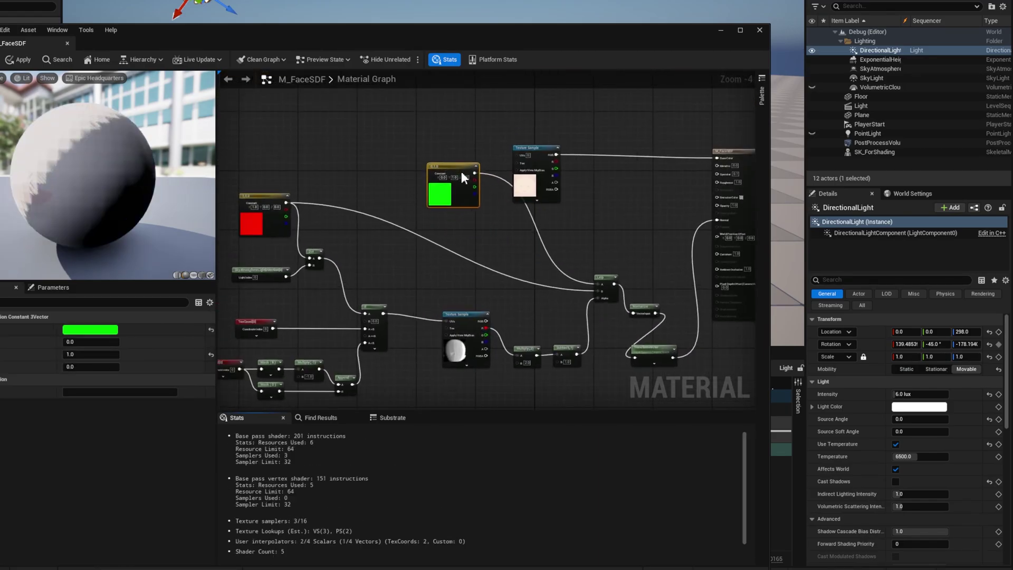
Duplicate the If node before the Lerp, connecting the Dot result to its A and the red constant to A > B
click(375, 316)
scroll(394, 282, up, 3)
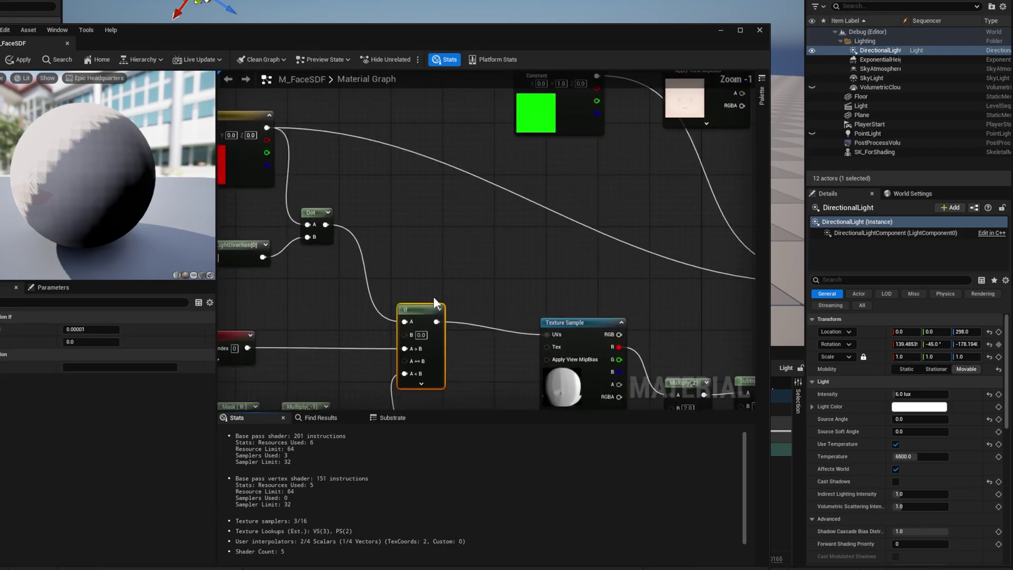
right_drag(517, 303, 457, 302)
click(535, 227)
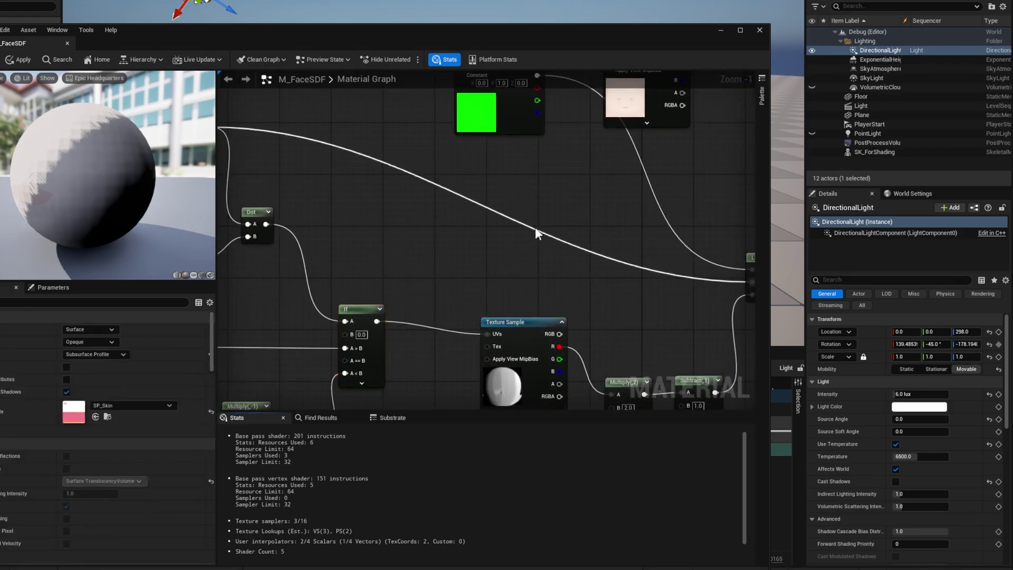
click(536, 227)
drag(557, 227, 587, 218)
scroll(395, 278, down, 1)
right_drag(315, 251, 356, 276)
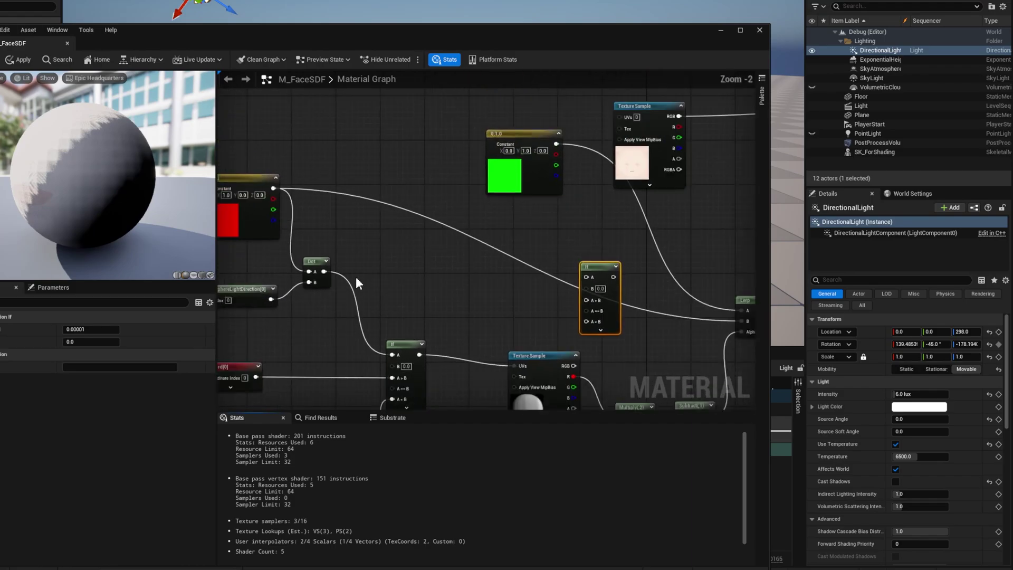
drag(326, 257, 625, 258)
drag(275, 173, 611, 296)
Multiply the red constant by -1 with a new Multiply node and connect it to the second If node's A < B
click(529, 306)
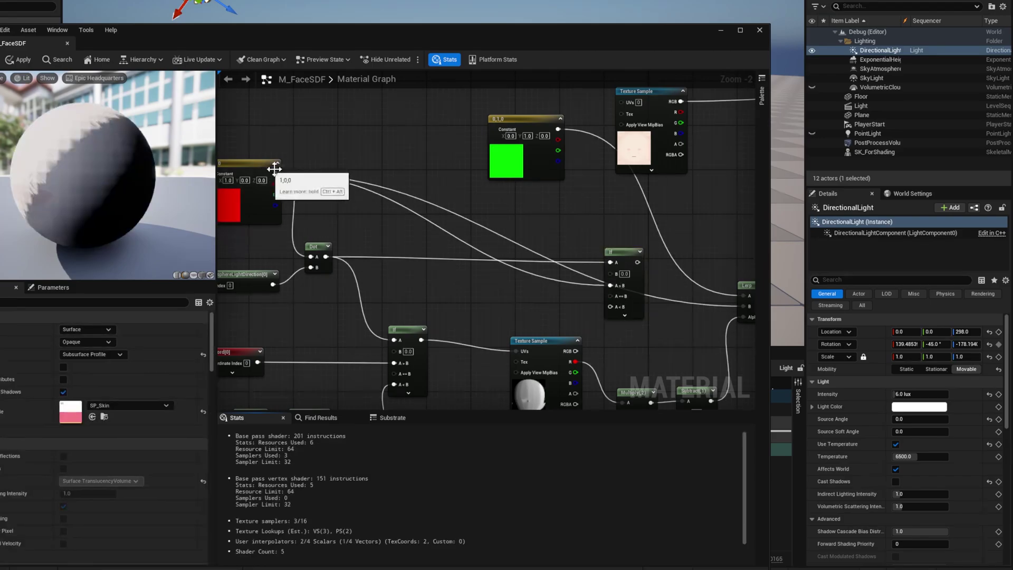
drag(274, 174, 528, 292)
text(multiply)
click(507, 362)
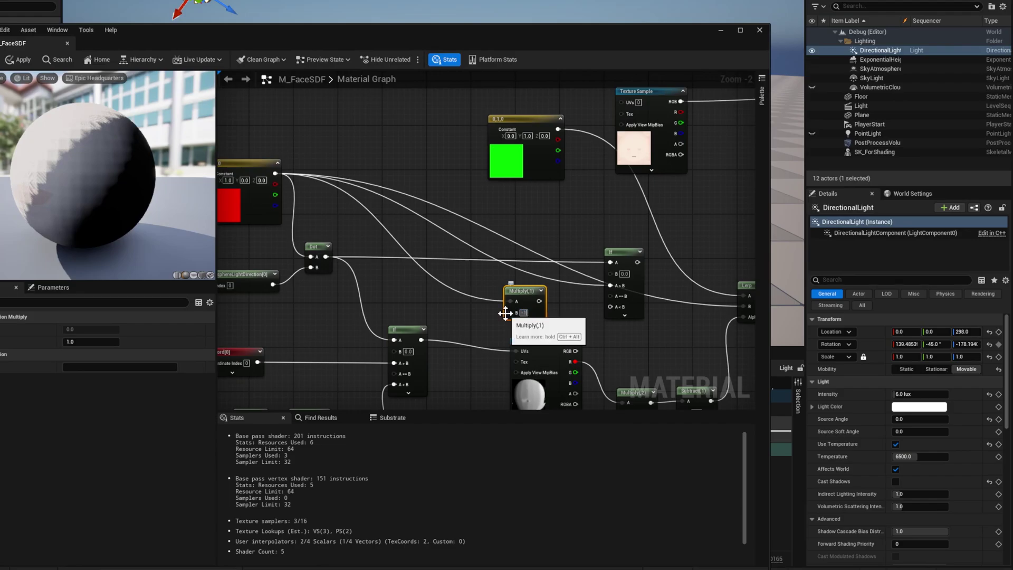
drag(541, 301, 609, 308)
Connect the second If node's output to the Lerp's B input and apply the material changes
right_drag(609, 308, 496, 310)
drag(522, 262, 626, 305)
scroll(540, 316, down, 2)
right_drag(540, 317, 569, 279)
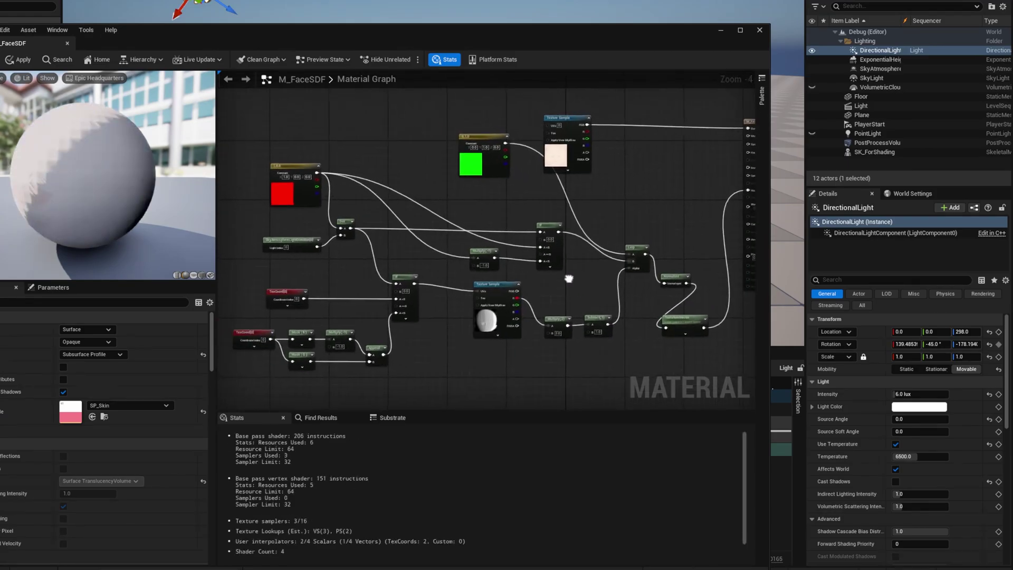
click(21, 62)
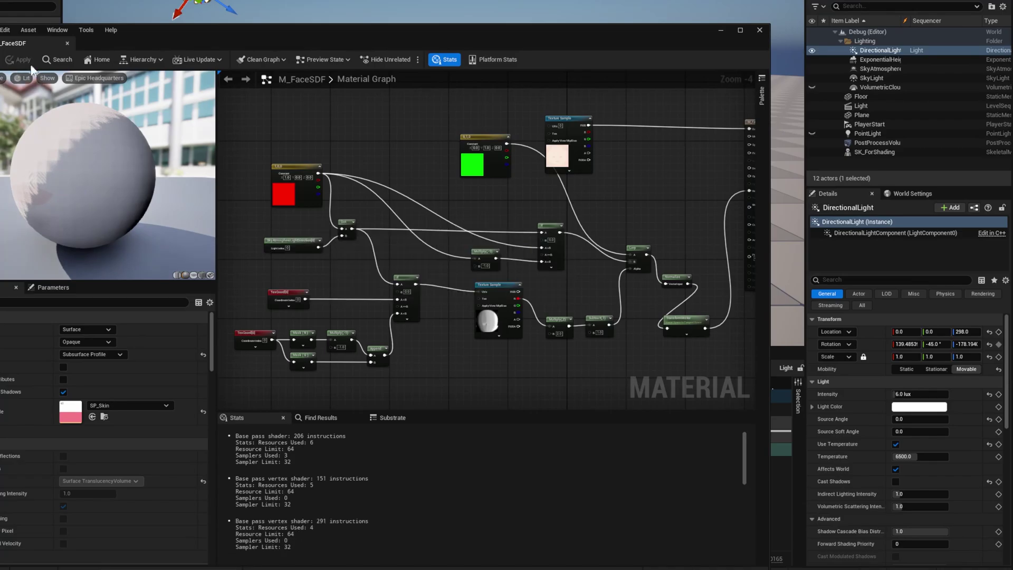
Uncover the level viewport and scrub the light animation through to frame 121 to compare the face shading under changing light
drag(617, 47, 630, 467)
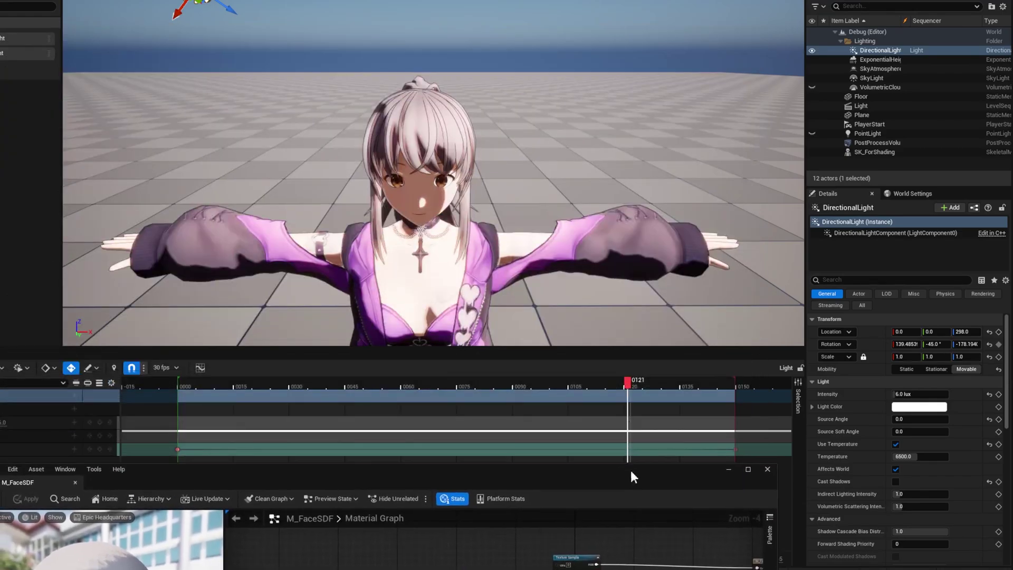
mouse_move(622, 389)
mouse_down()
mouse_move(688, 384)
mouse_move(555, 384)
mouse_move(701, 384)
mouse_move(222, 384)
mouse_move(648, 384)
mouse_move(637, 384)
mouse_up()
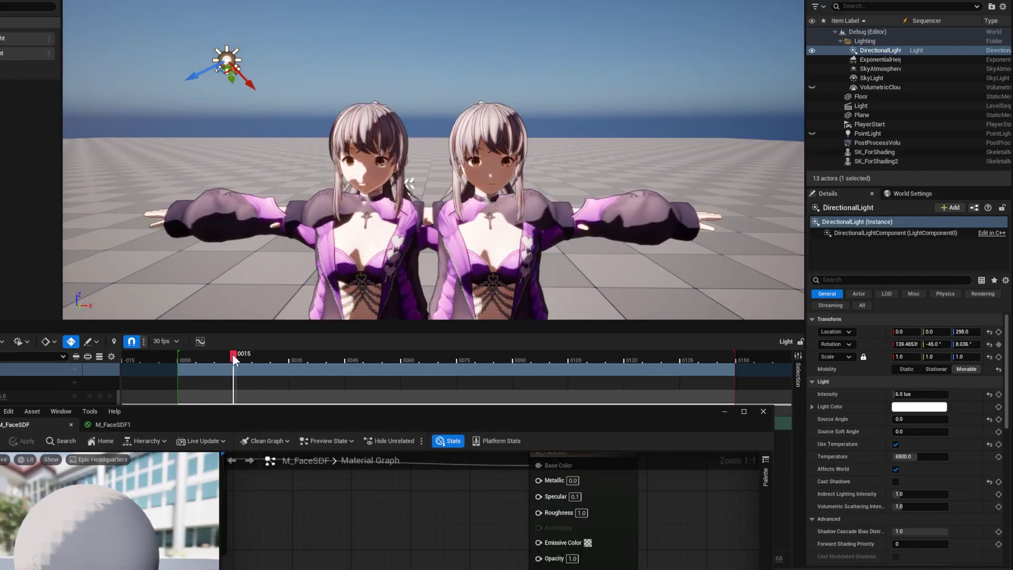
mouse_move(232, 353)
mouse_down()
mouse_move(205, 354)
mouse_move(645, 337)
mouse_move(630, 337)
mouse_up()
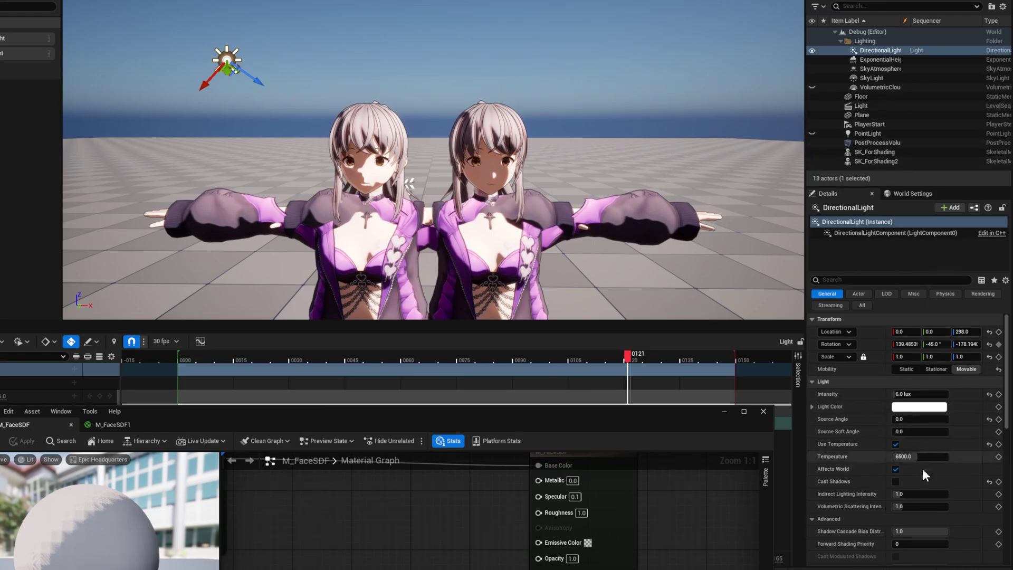
Enable Cast Shadows on the DirectionalLight and scrub the light animation back to frame 114 to compare the shadows on both faces
click(896, 482)
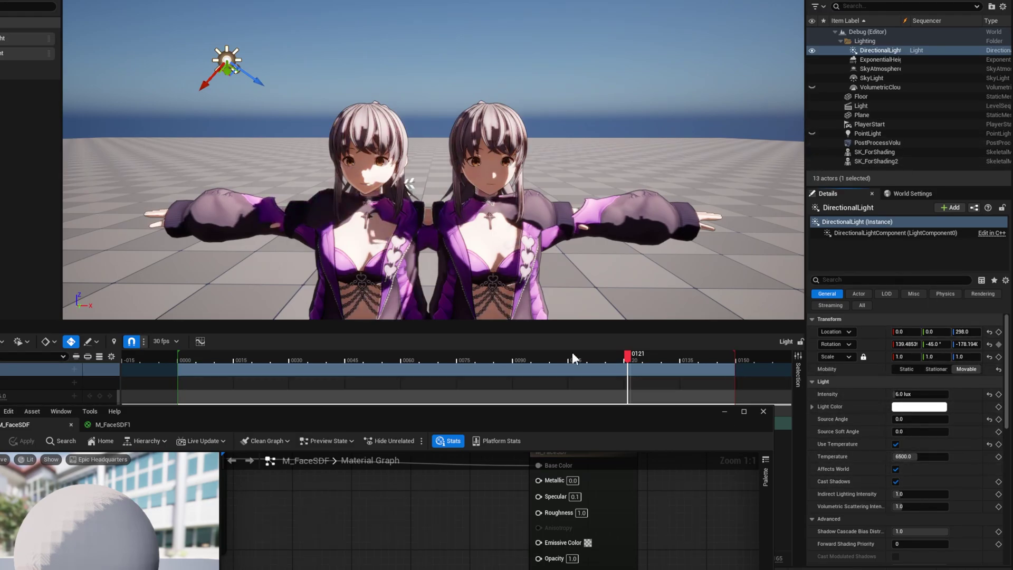
mouse_move(640, 354)
mouse_down()
mouse_move(629, 356)
mouse_move(651, 356)
mouse_move(381, 361)
mouse_move(266, 349)
mouse_move(605, 352)
mouse_up()
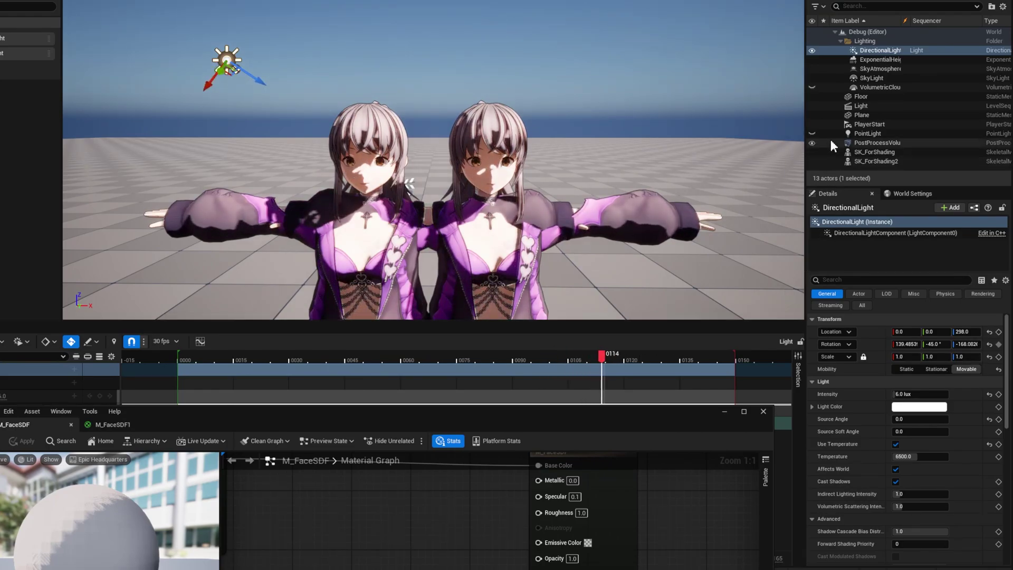
Show the blue PointLight, scrub the light animation to frame 128, and select the light to examine its effect on both faces
click(812, 134)
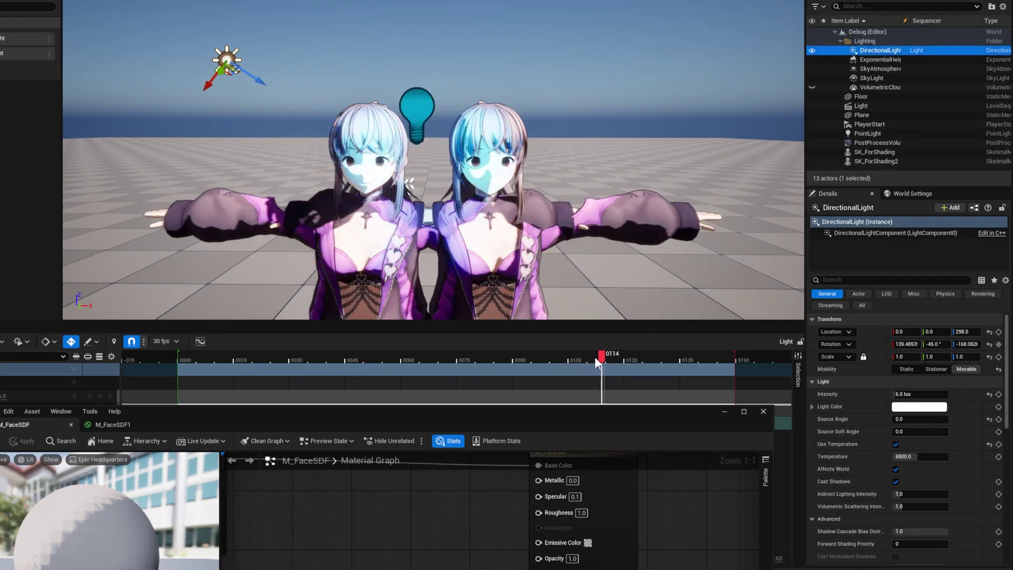
drag(603, 357, 654, 355)
click(418, 102)
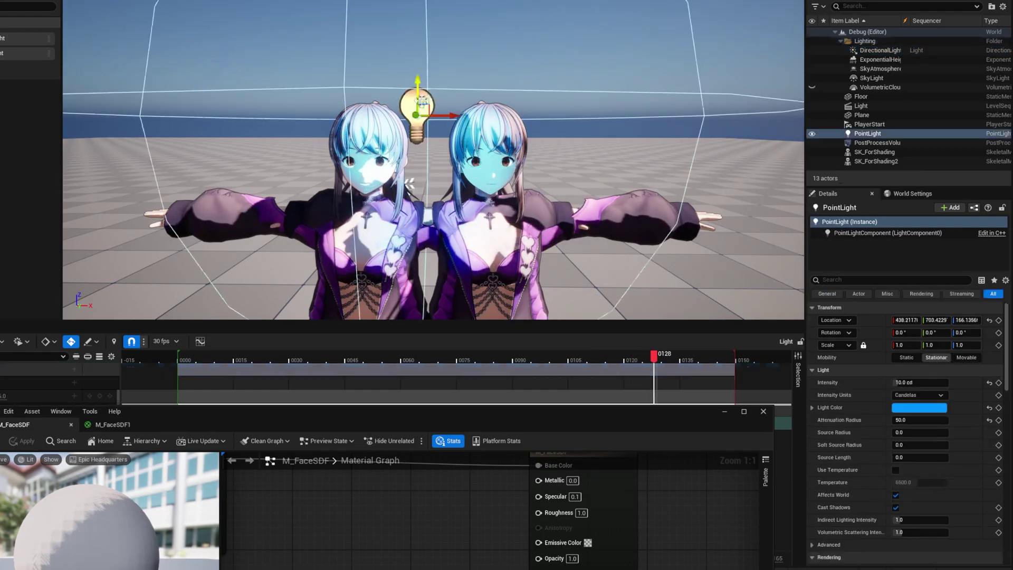
mouse_move(454, 115)
mouse_down()
mouse_move(726, 117)
mouse_move(260, 112)
mouse_move(454, 116)
mouse_up()
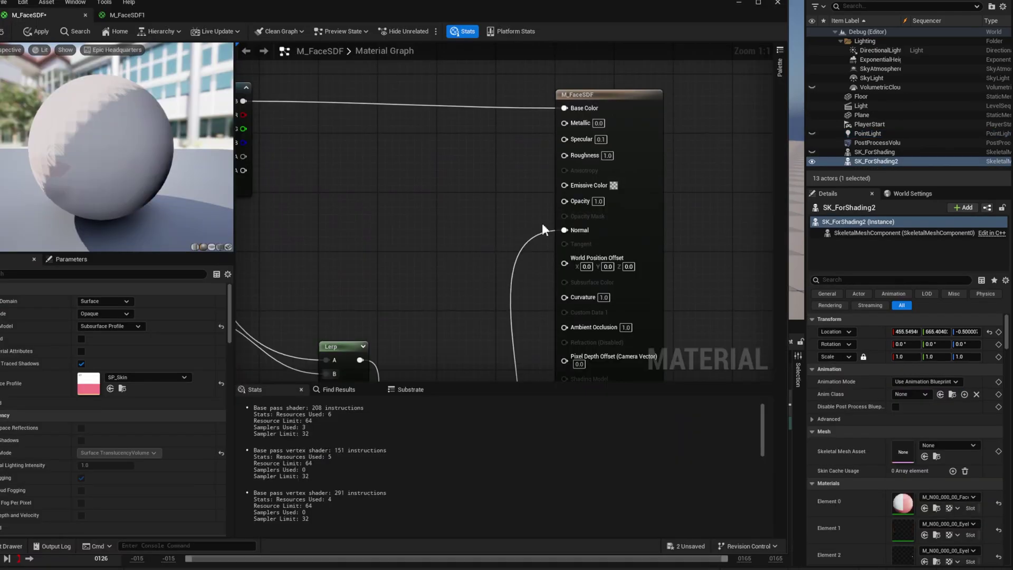
Brighten the M_FaceSDF output's Emissive Color, apply the material, and uncover the level viewport to check the face
click(613, 185)
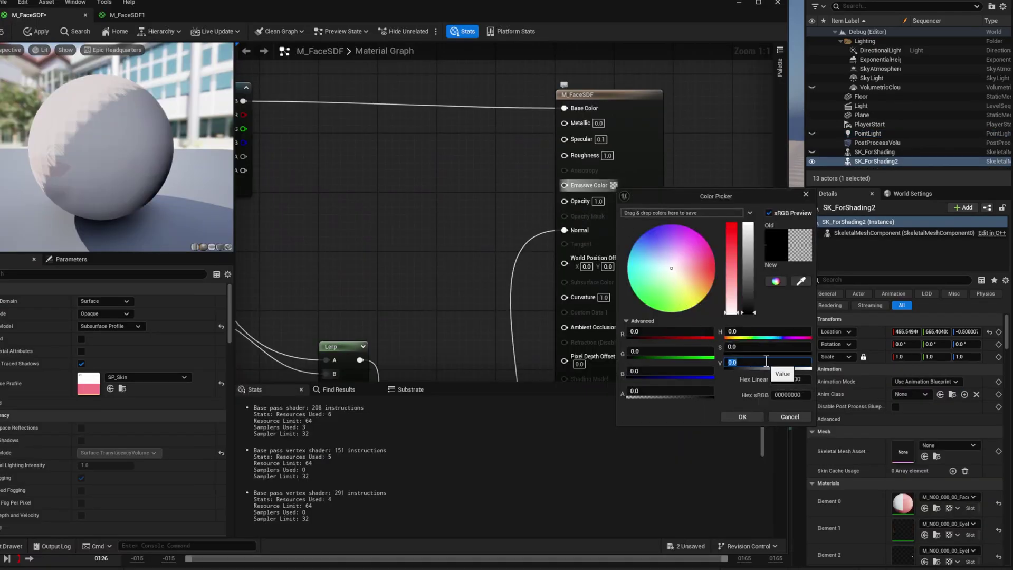
click(739, 416)
click(41, 41)
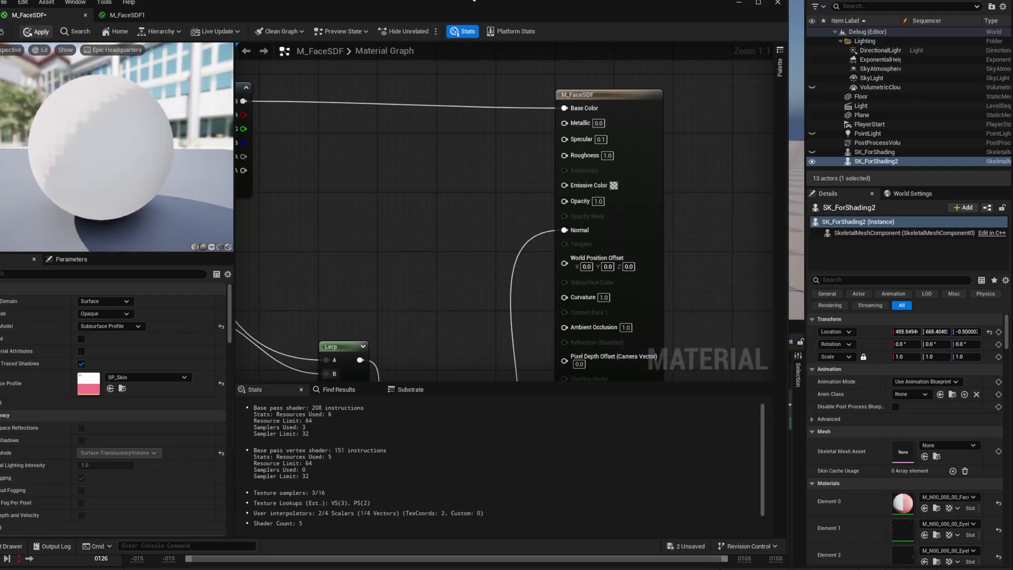
drag(480, 2, 463, 445)
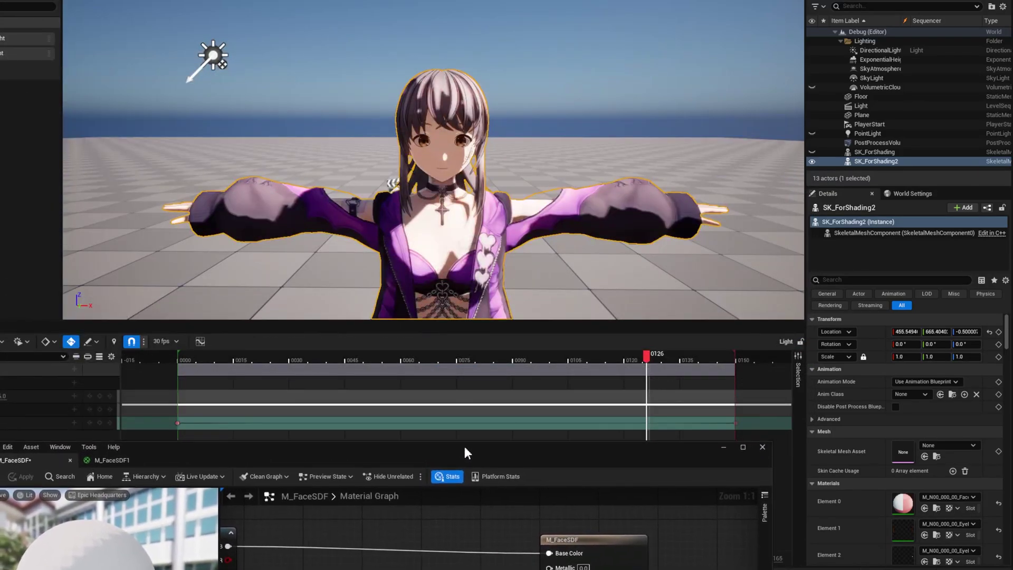
mouse_move(645, 355)
mouse_down()
mouse_move(247, 344)
mouse_move(643, 354)
mouse_up()
Bring the material graph back into view and line up the red and green constant nodes in a row above the Dot node
drag(492, 457, 574, 63)
scroll(504, 261, down, 3)
right_drag(464, 286, 644, 219)
scroll(596, 235, down, 1)
right_drag(471, 232, 640, 236)
right_drag(542, 208, 530, 273)
drag(436, 267, 448, 243)
drag(611, 231, 577, 237)
Select the red and green constants together and enclose them in a comment box with its default title
drag(368, 212, 656, 292)
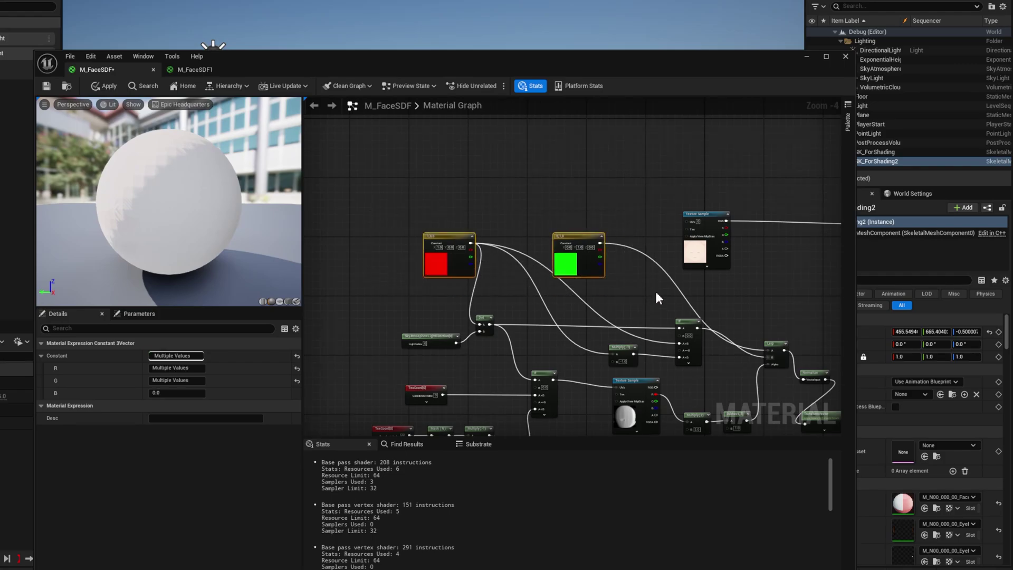
key(c)
click(580, 192)
scroll(536, 201, up, 1)
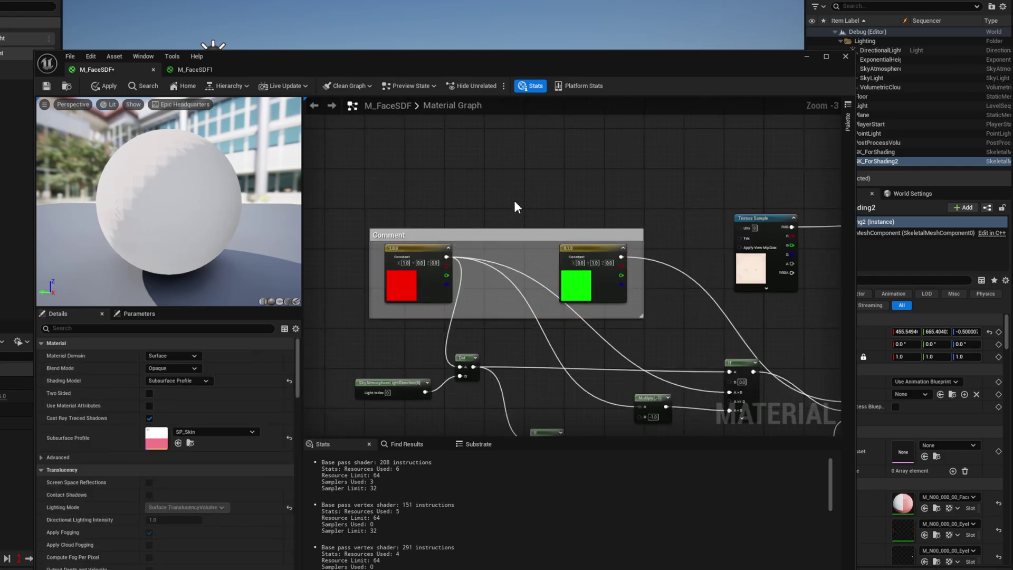